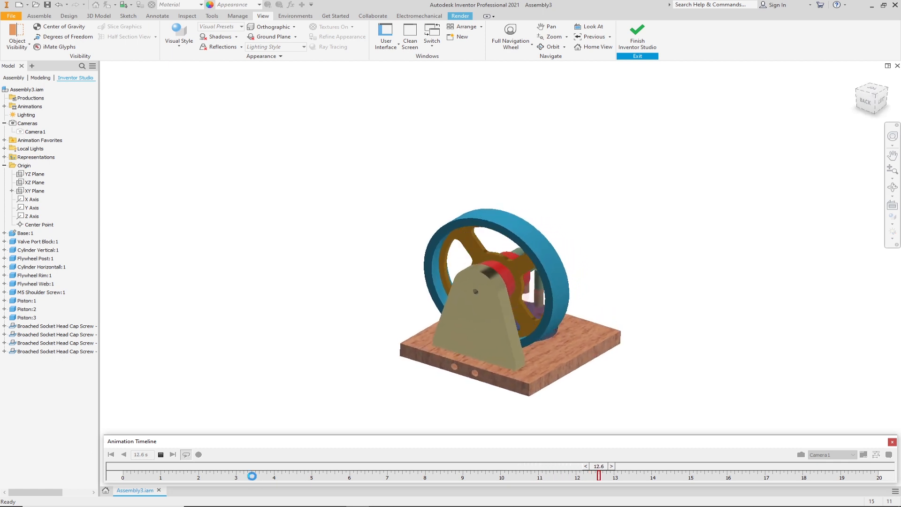
Stop the running engine animation and close Assembly3 without saving its changes.
click(185, 453)
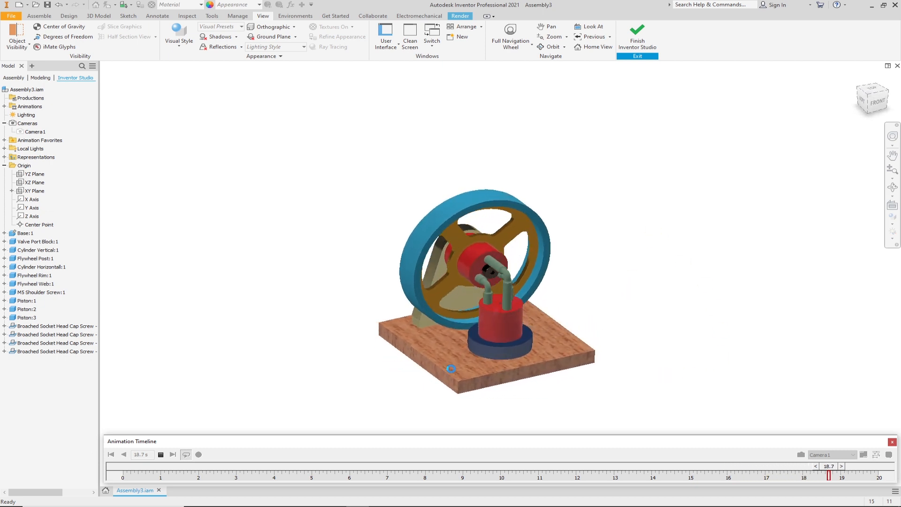
click(160, 455)
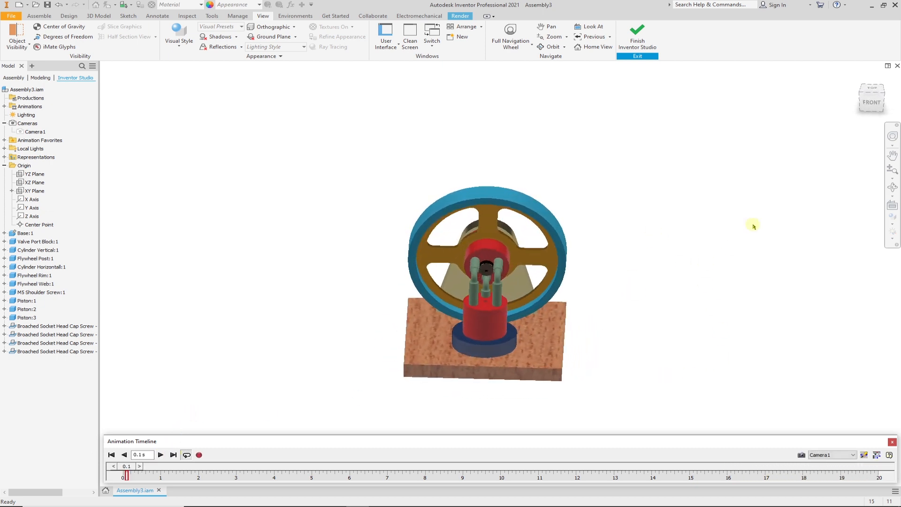
click(897, 67)
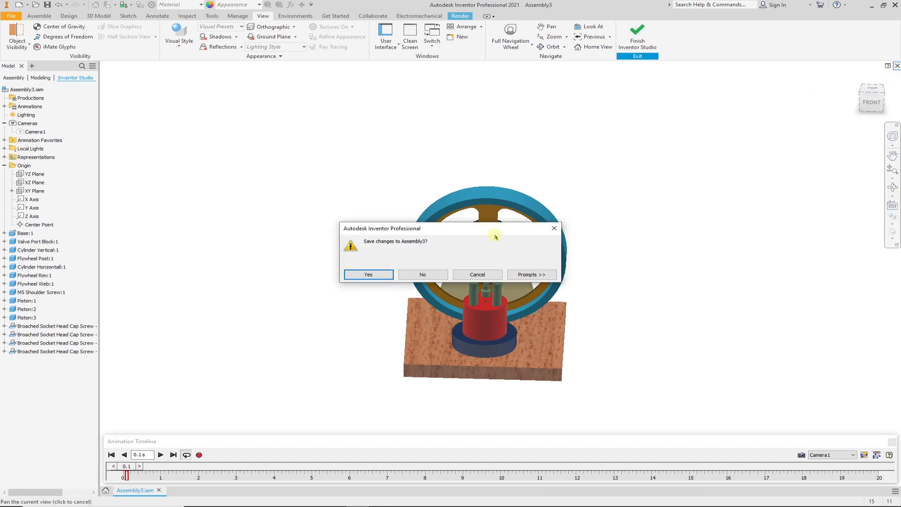
click(423, 275)
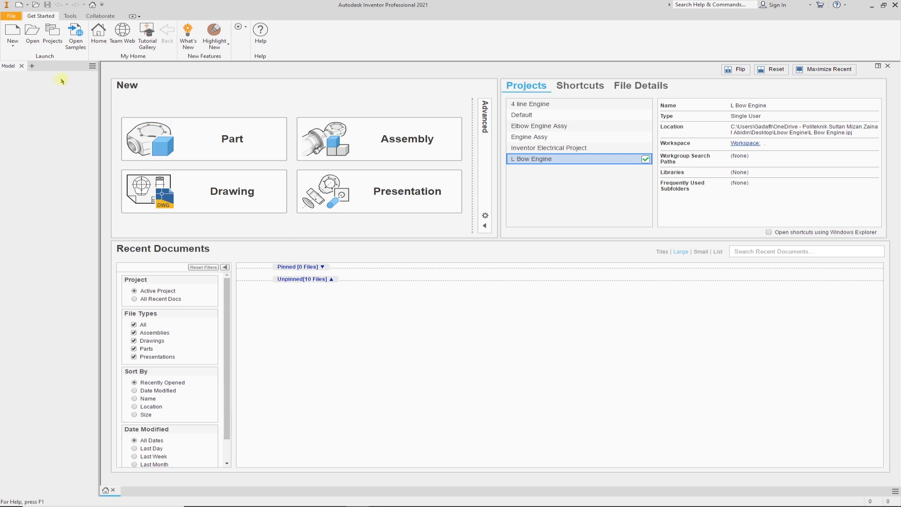
Open Assembly3 from the Lbow Engine folder and show it in the home view.
click(32, 32)
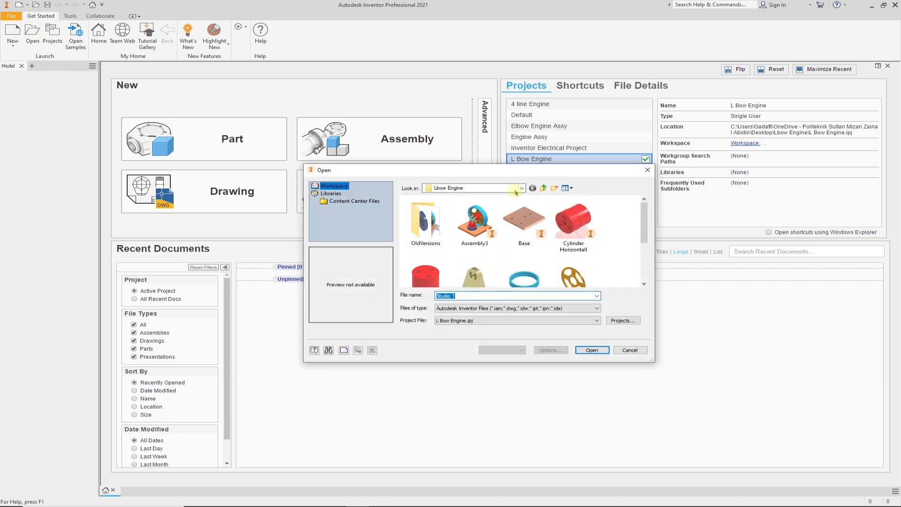
click(486, 217)
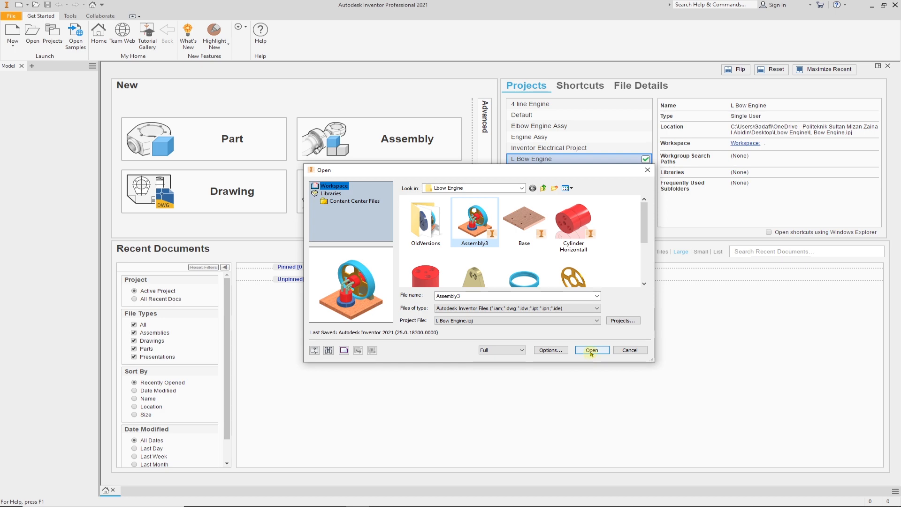
click(591, 350)
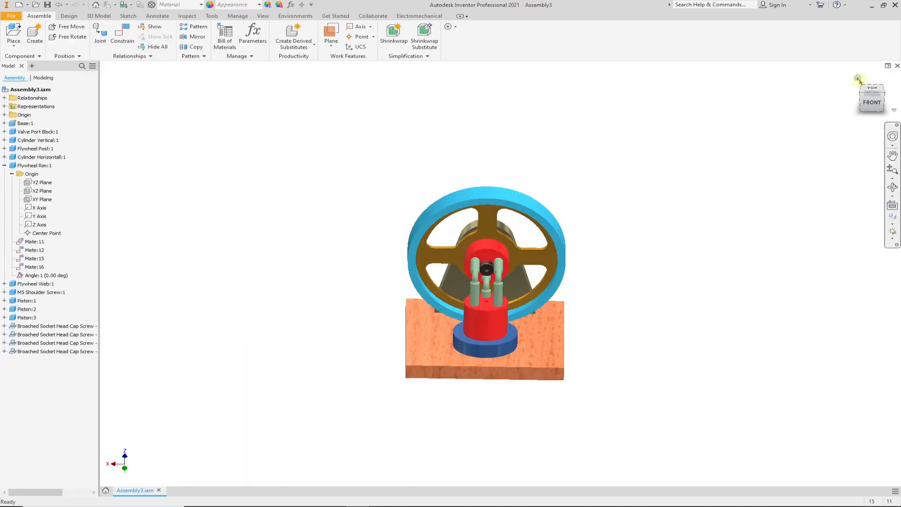
click(858, 80)
click(636, 174)
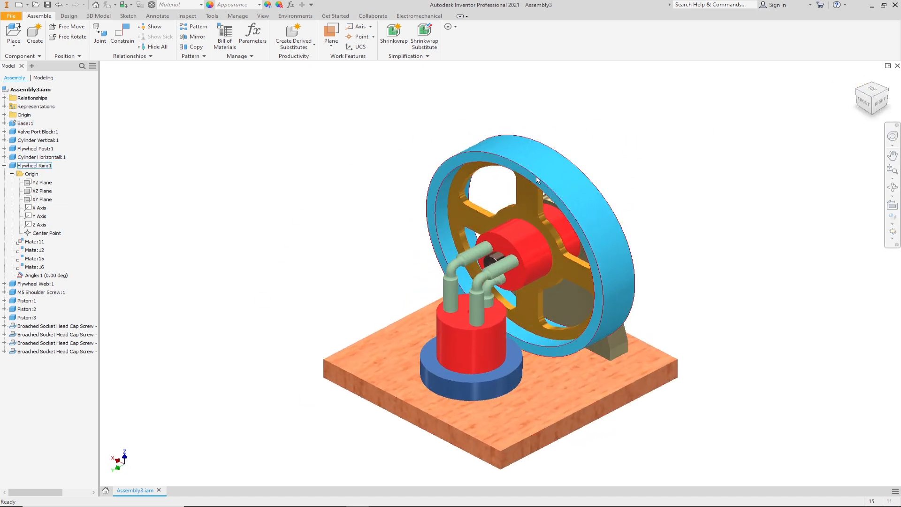
Drive the flywheel rim's Angle:1 constraint from 0 to 360 degrees to check the motion, and close the Drive dialog.
click(231, 129)
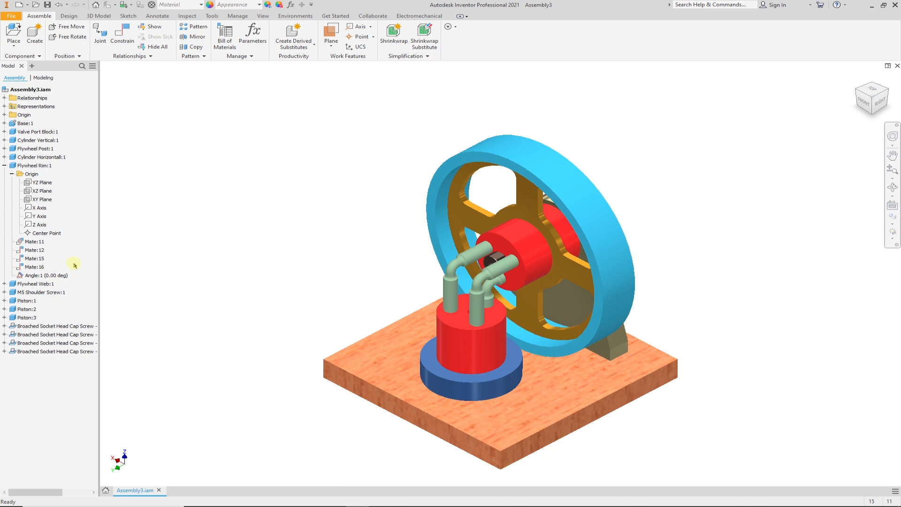
right_click(28, 277)
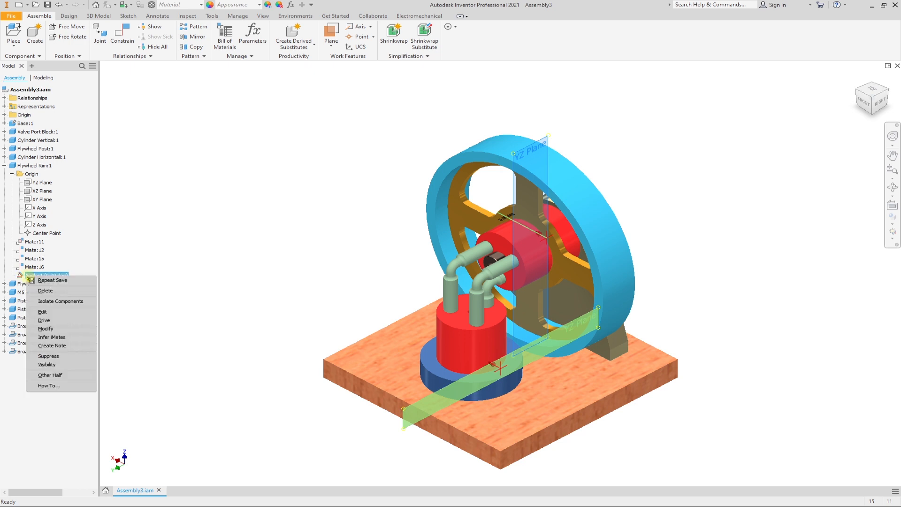
click(44, 320)
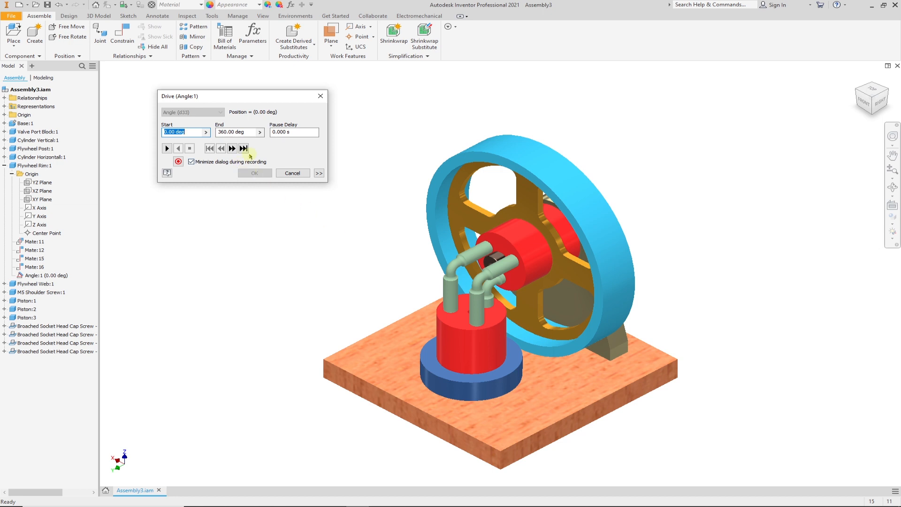
click(167, 149)
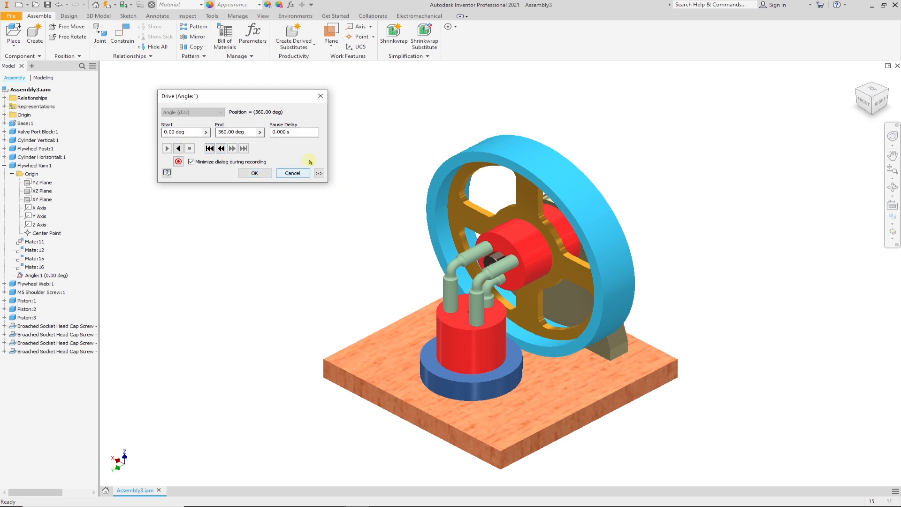
click(320, 95)
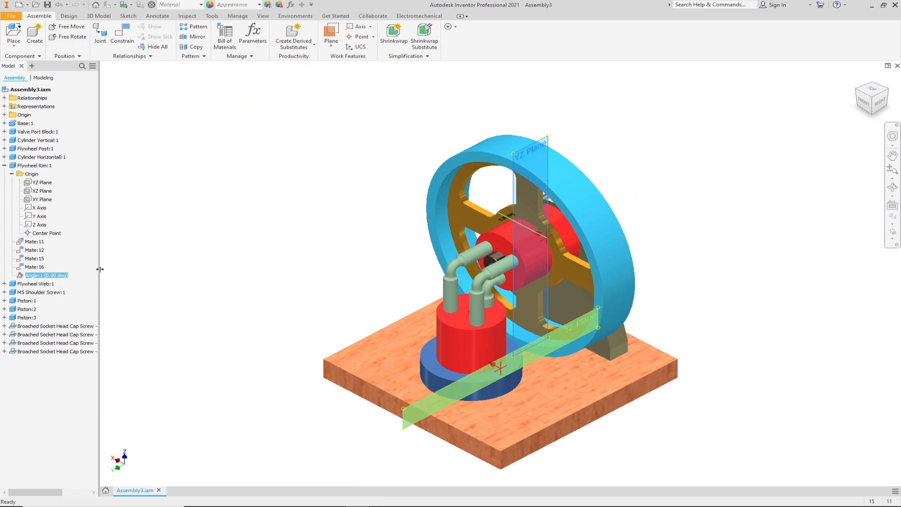
click(89, 206)
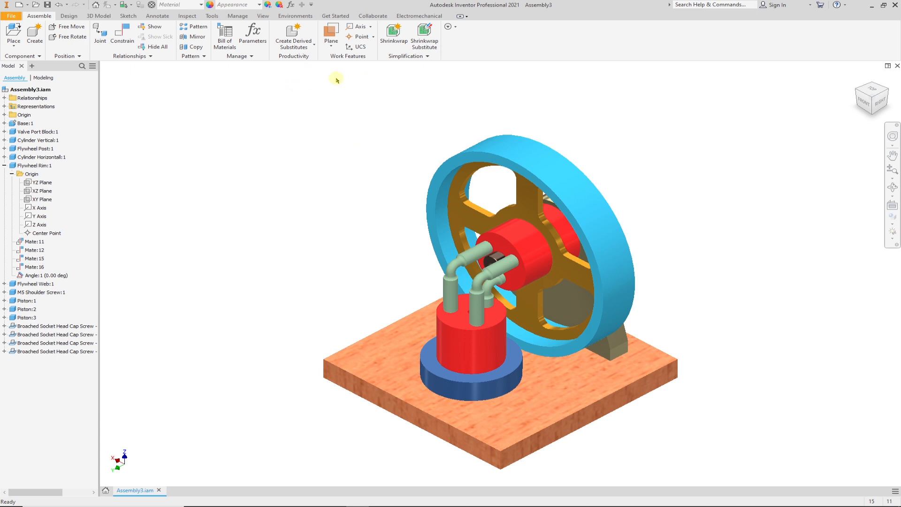
Turn on reflections and shadows to preview them on the assembly, and switch both effects off again.
click(263, 17)
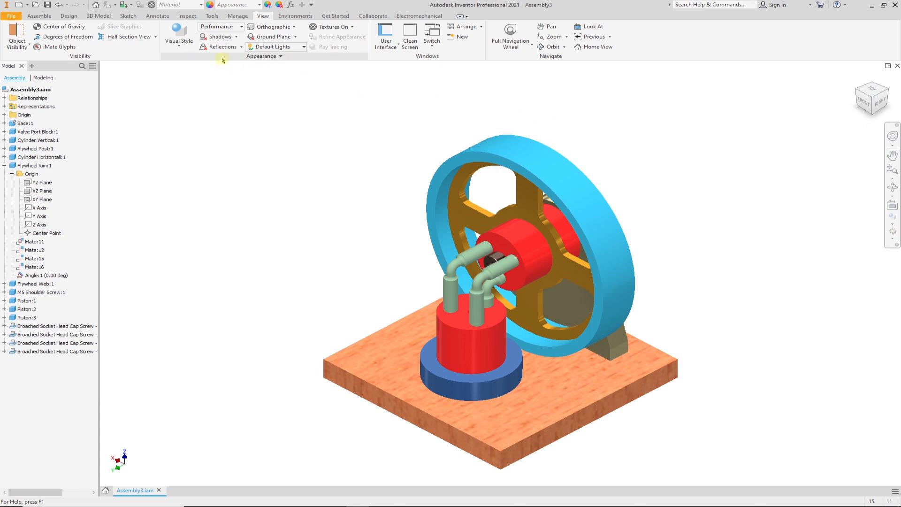
click(205, 47)
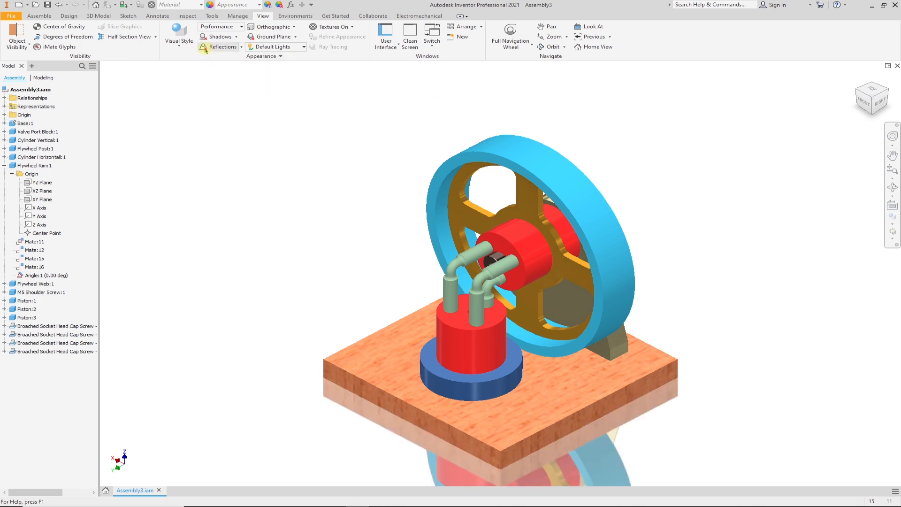
scroll(372, 287, down, 4)
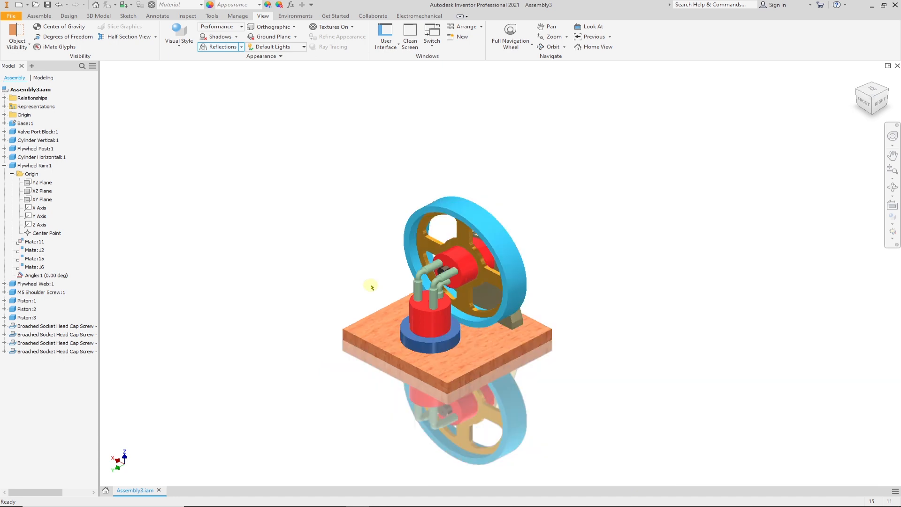
click(205, 38)
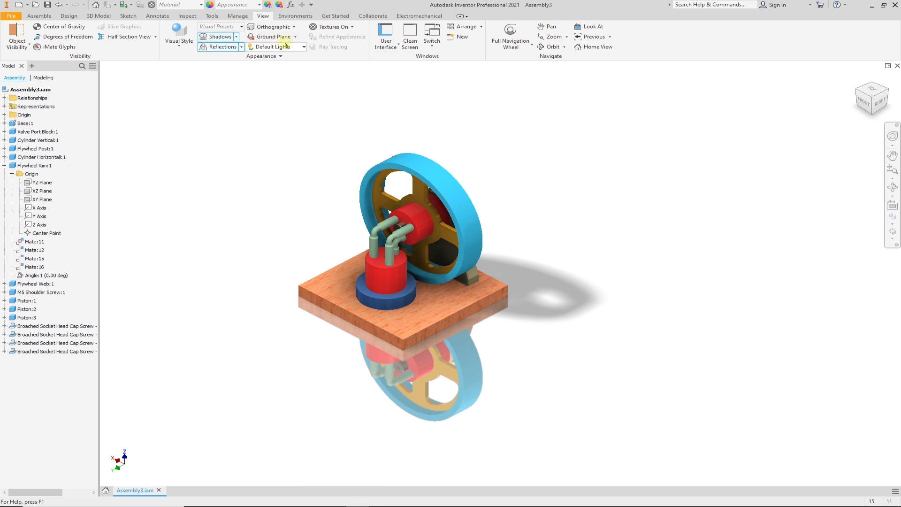
click(205, 37)
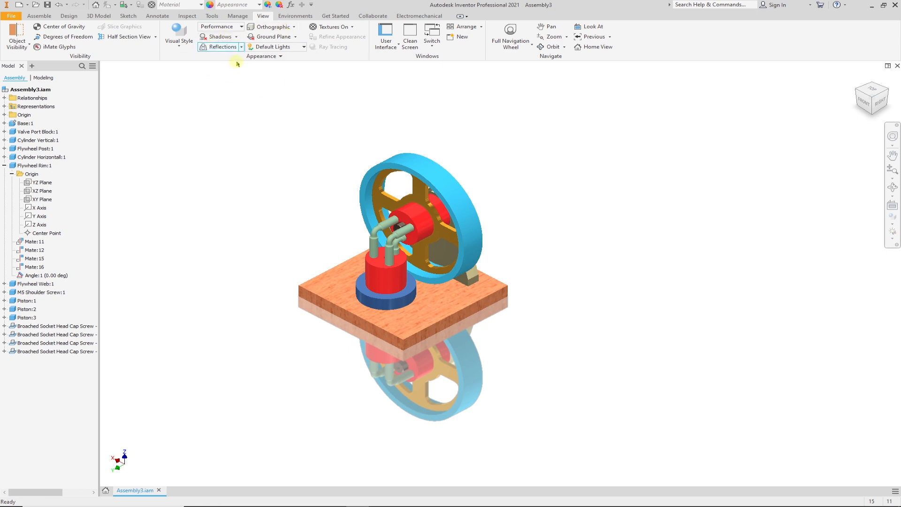
click(204, 49)
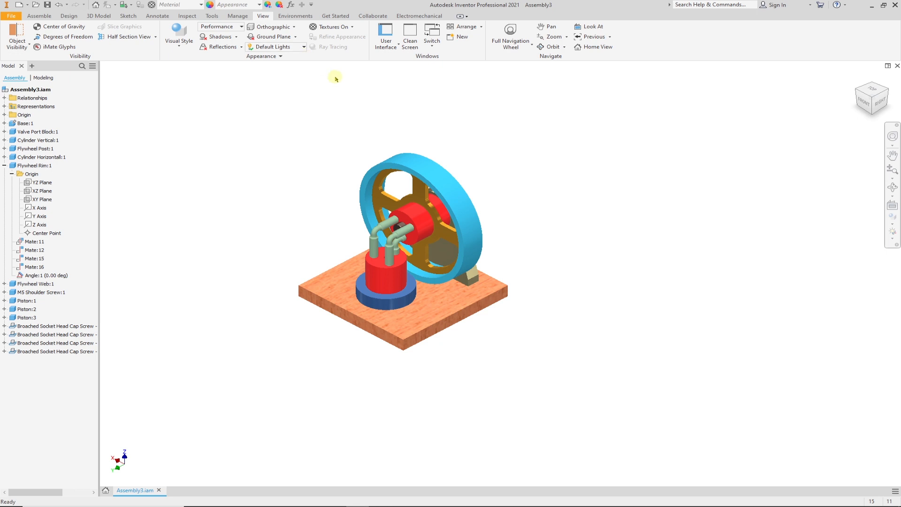
Enter the Inventor Studio environment and set the assembly to the home view.
click(296, 16)
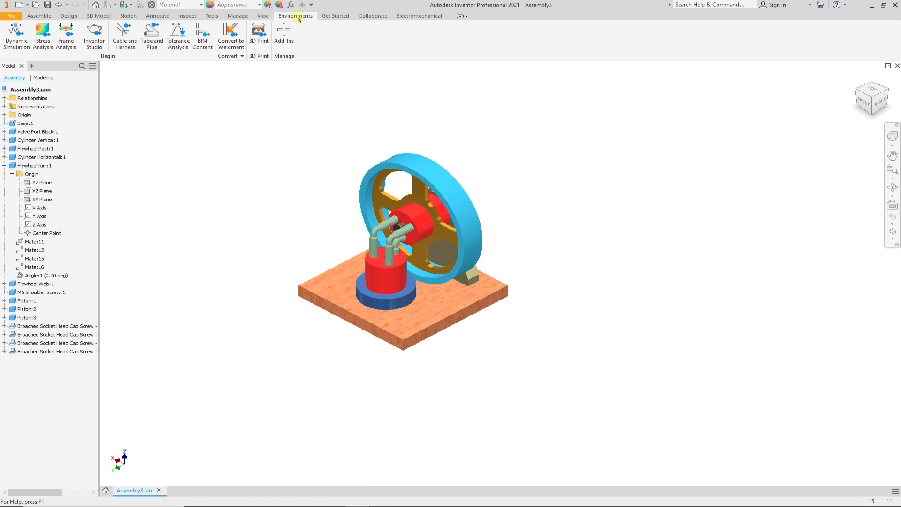
click(97, 37)
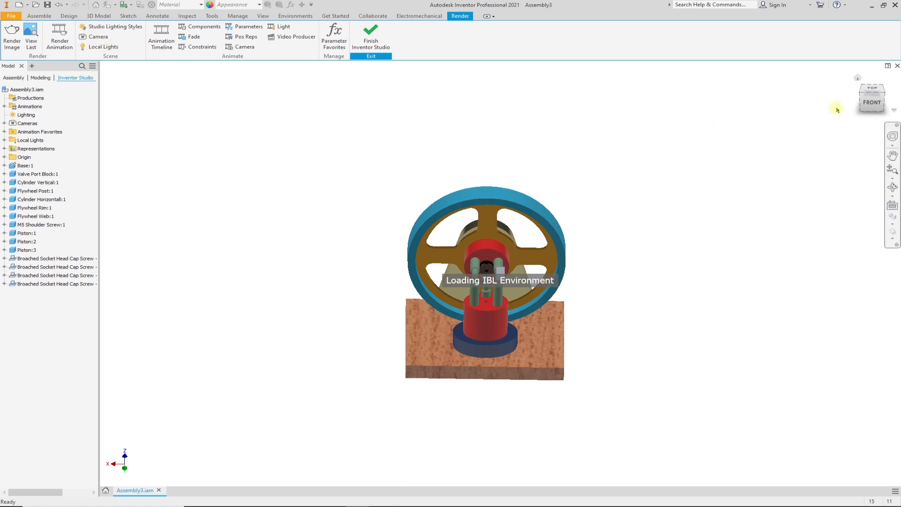
click(857, 77)
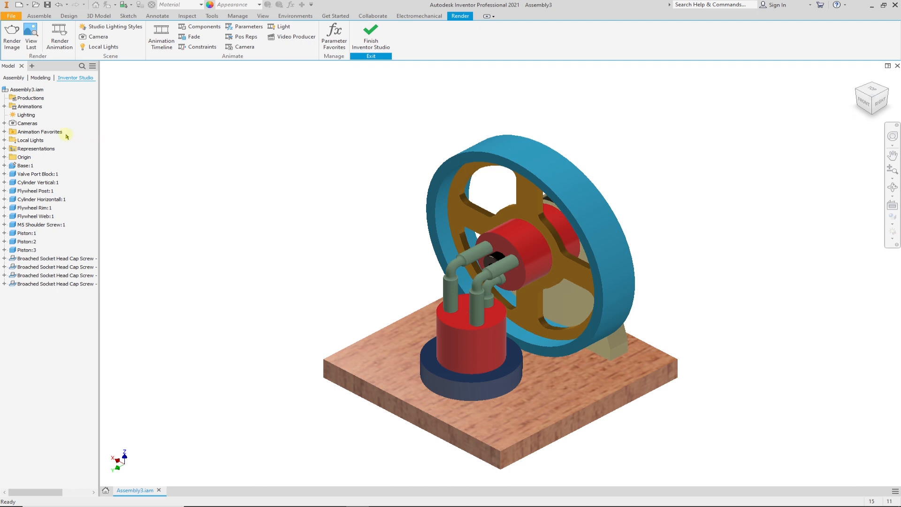
Delete the existing Animation1 from the assembly's animations and confirm the deletion.
click(4, 107)
click(30, 124)
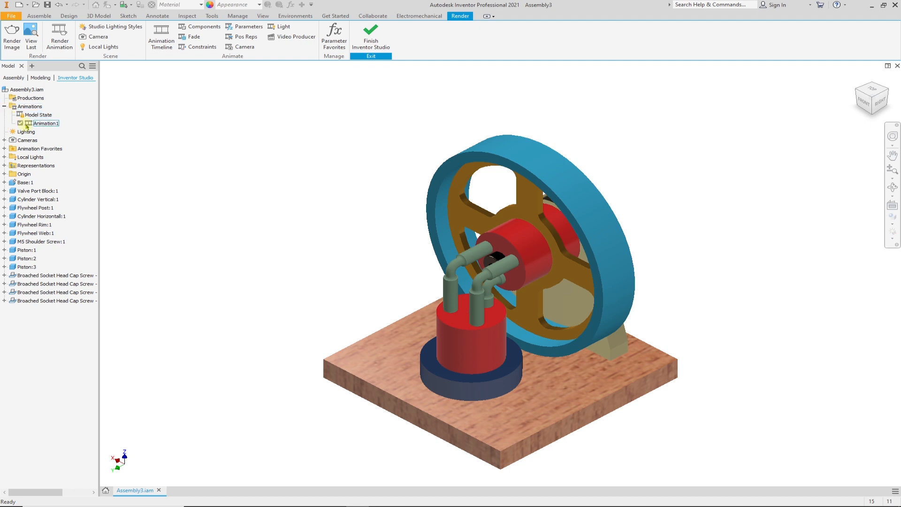
right_click(32, 124)
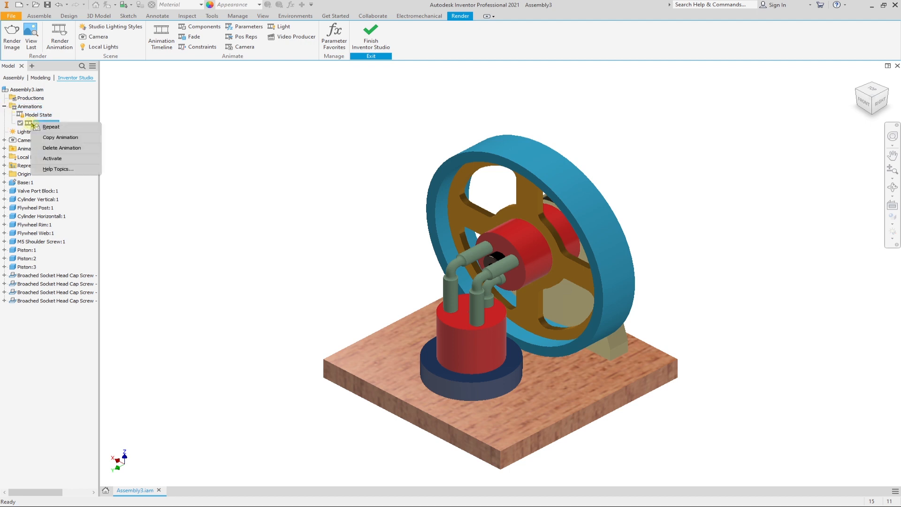
click(60, 148)
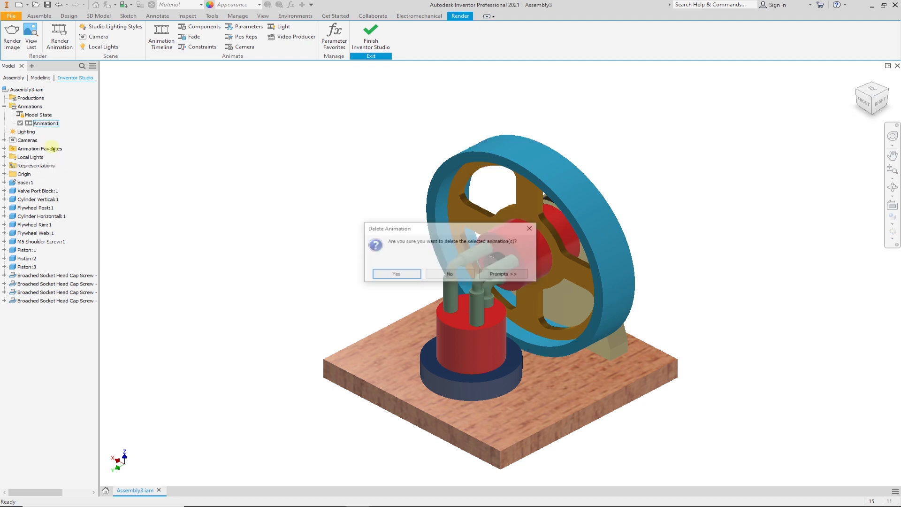
click(395, 274)
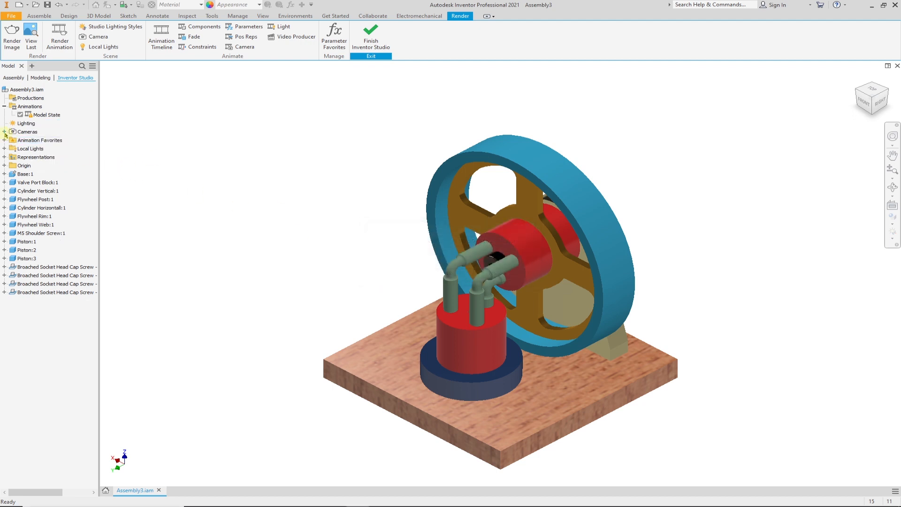
Delete the existing Camera1, confirm the deletion, and collapse the Animations folder.
double_click(25, 132)
right_click(23, 139)
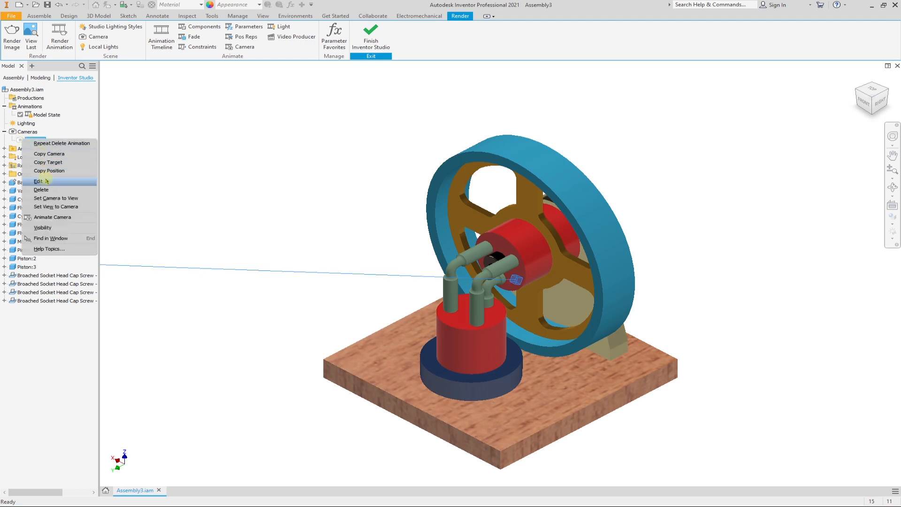
click(48, 190)
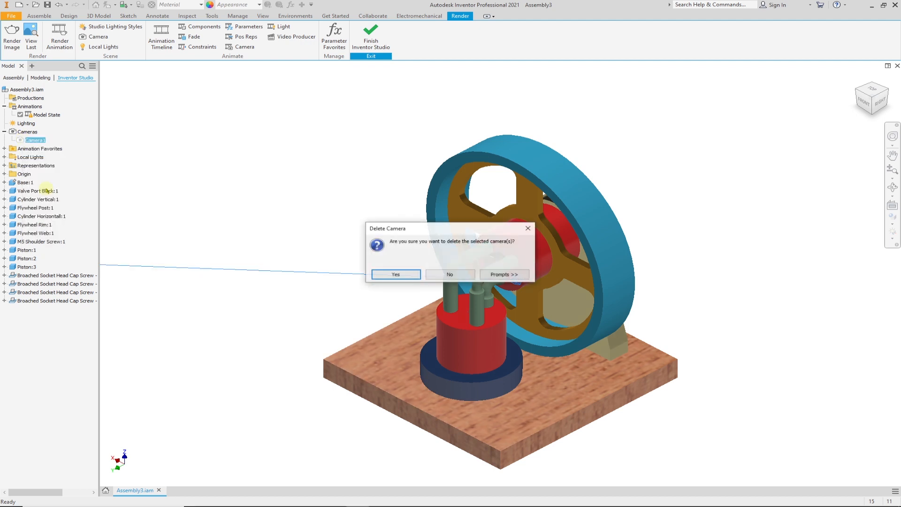
click(398, 275)
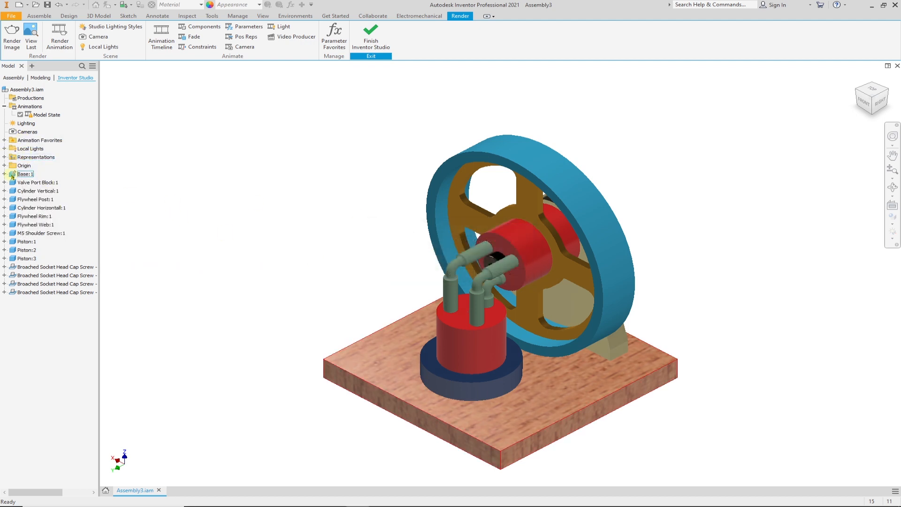
click(4, 107)
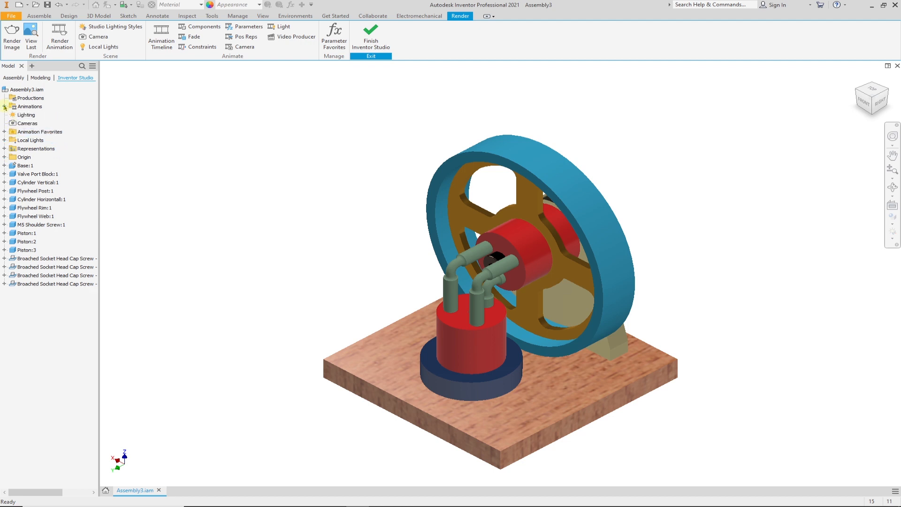
Examine the constraint stored in the Animation Favorites folder and the commands available for it.
click(4, 132)
right_click(20, 139)
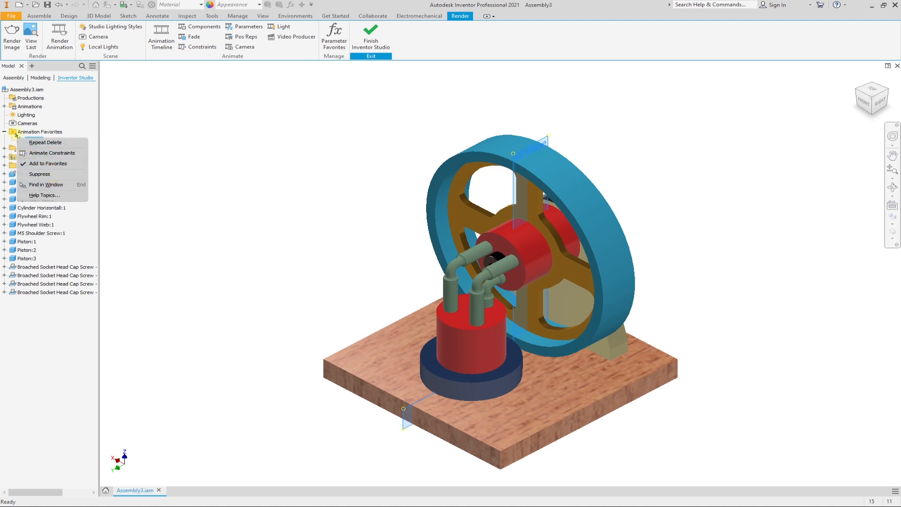
click(6, 133)
click(5, 133)
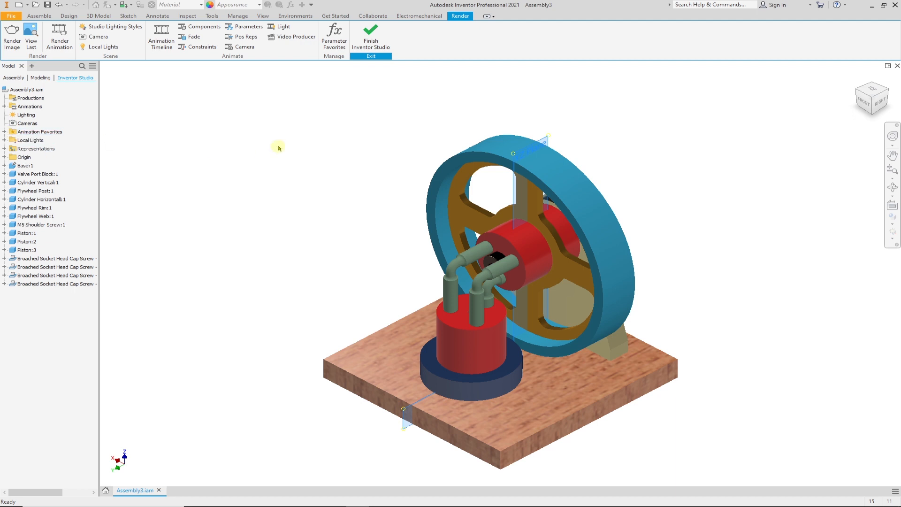
click(111, 83)
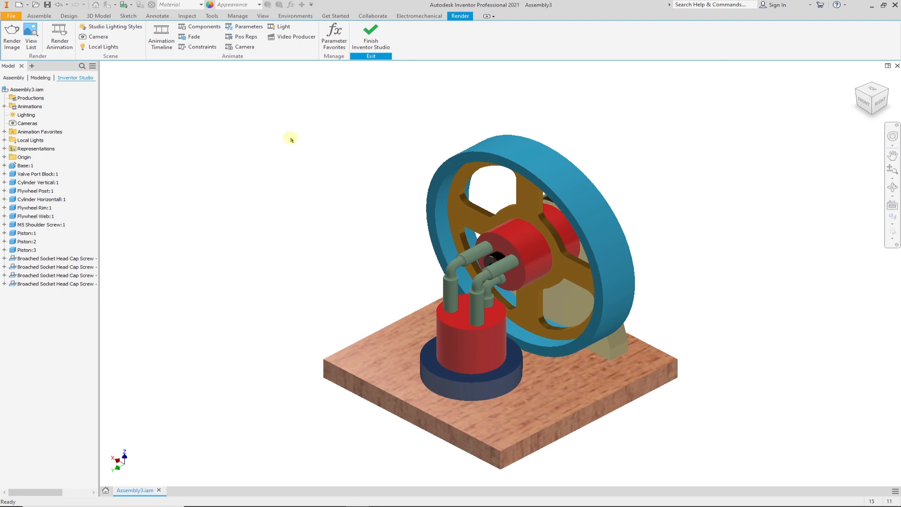
Activate an animation and begin animating the Flywheel Rim's Angle:1 constraint.
click(195, 48)
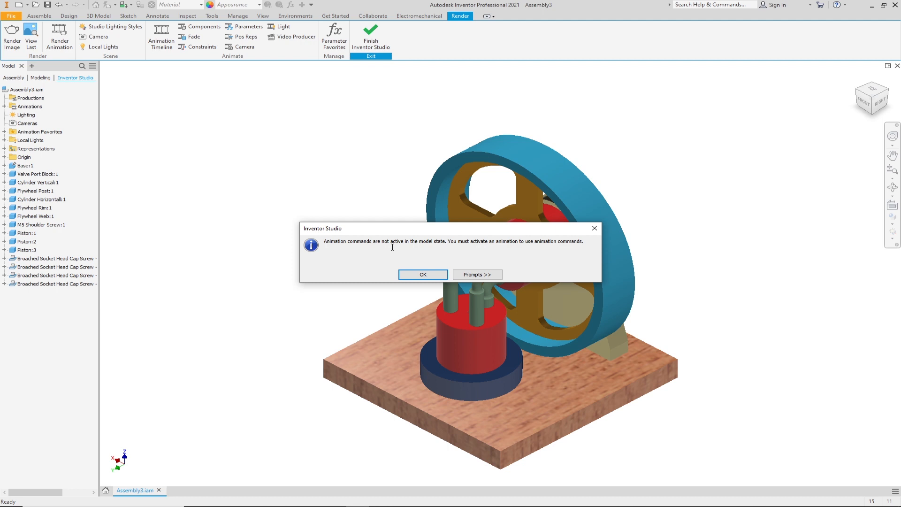
click(442, 275)
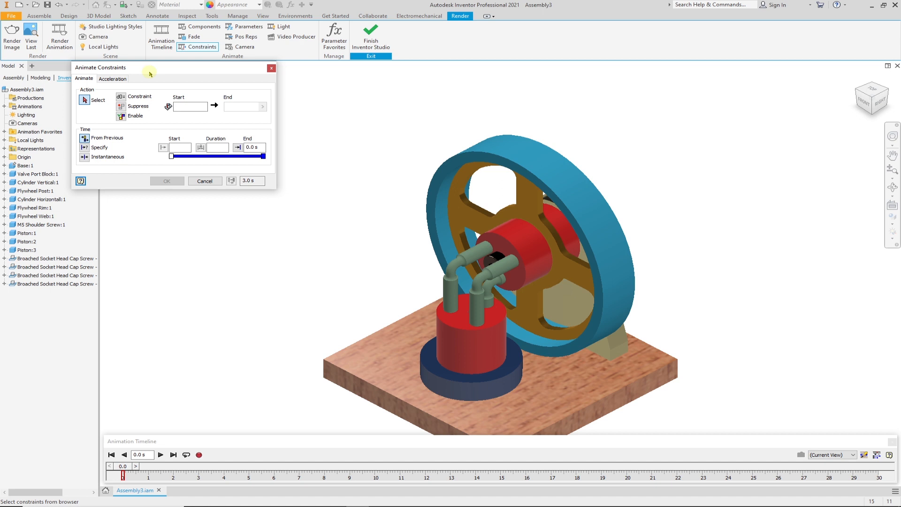
drag(150, 74, 194, 78)
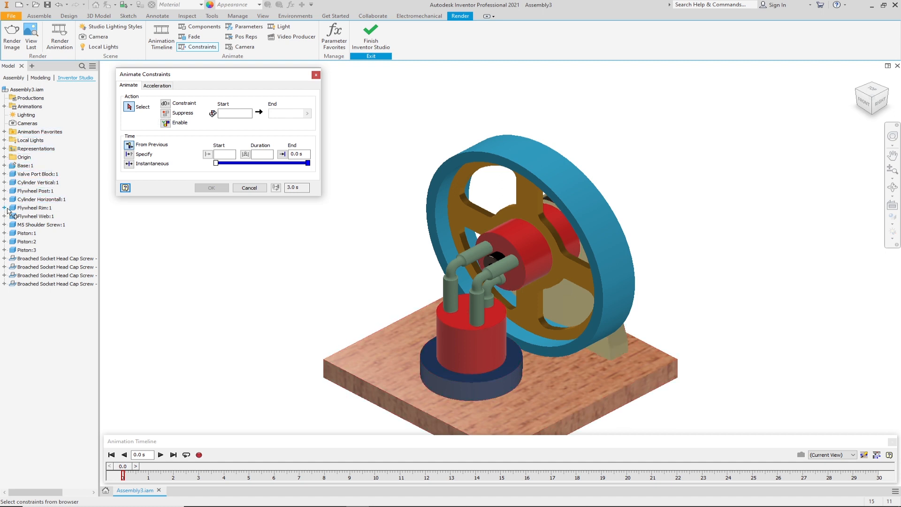
click(4, 208)
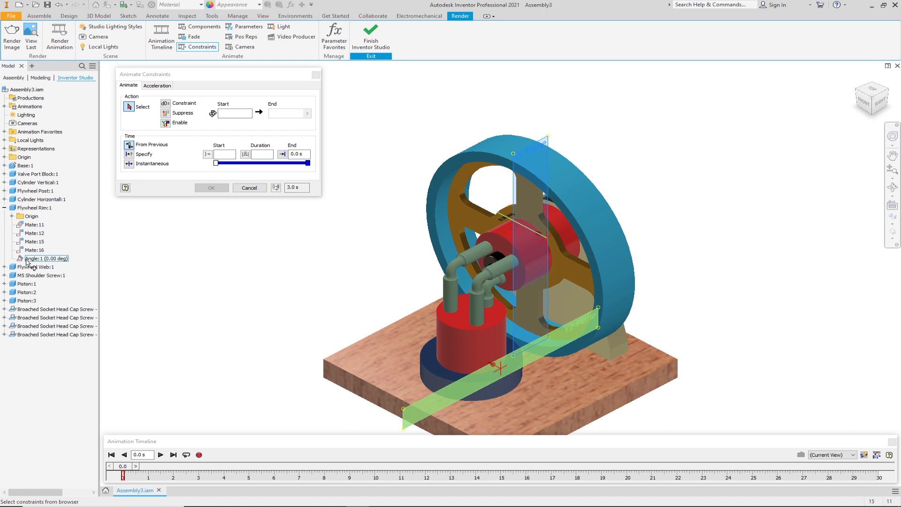
click(28, 258)
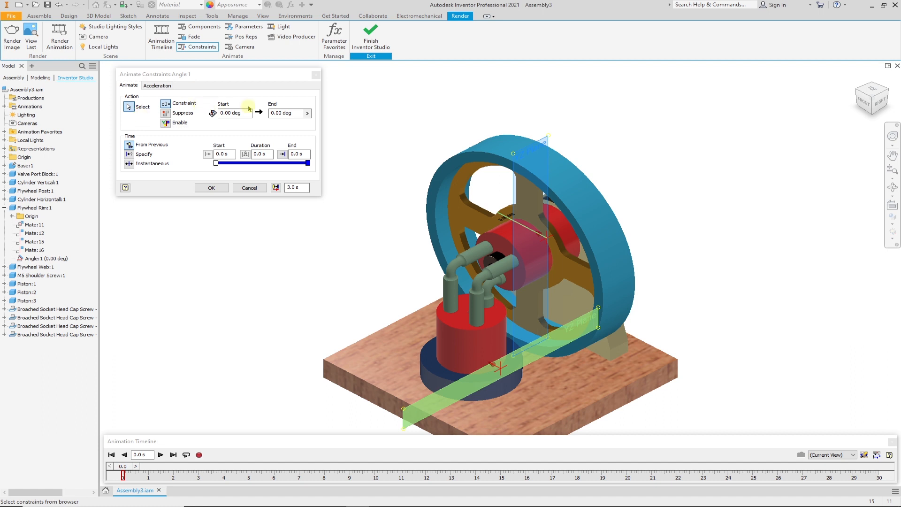
Set the Angle:1 animation's end value to 360*15 deg.
click(228, 113)
click(275, 114)
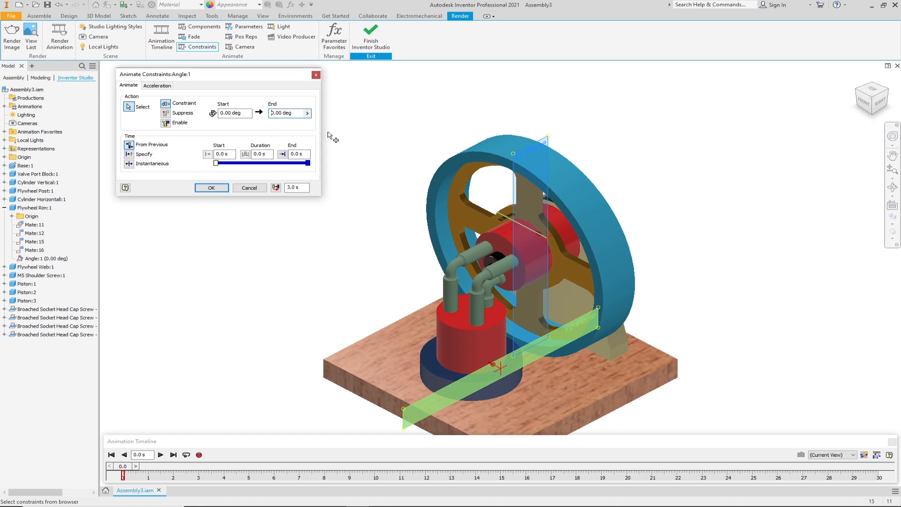
text(36)
text(*)
text(15)
drag(271, 113, 284, 113)
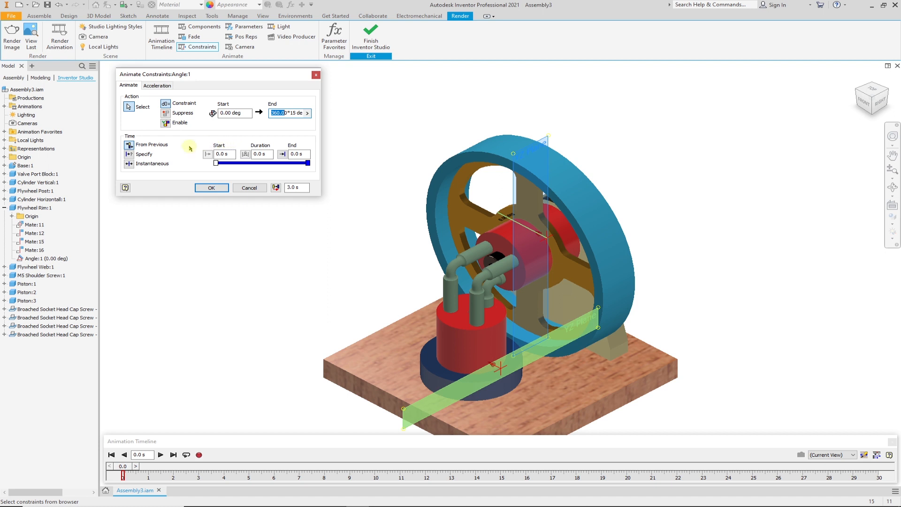
Specify the constraint animation's timing with an end time of 20 s and create the action.
click(129, 155)
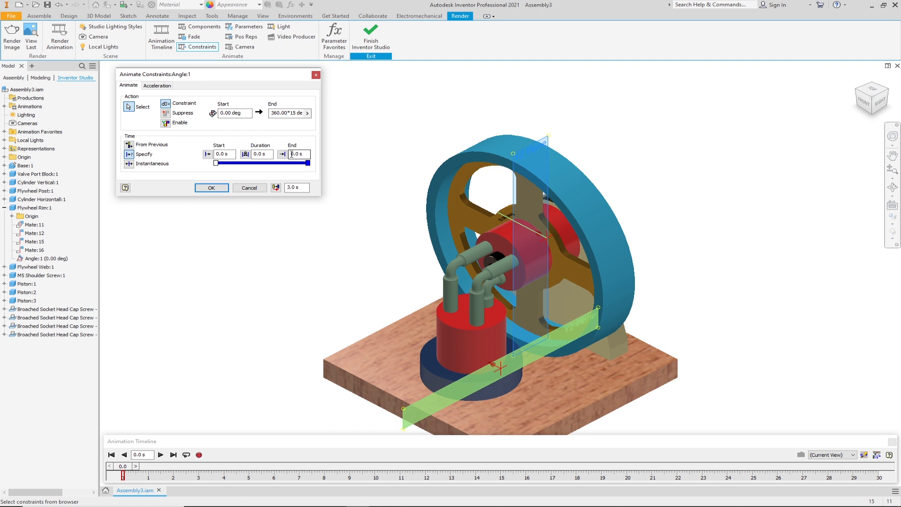
text(2)
click(211, 188)
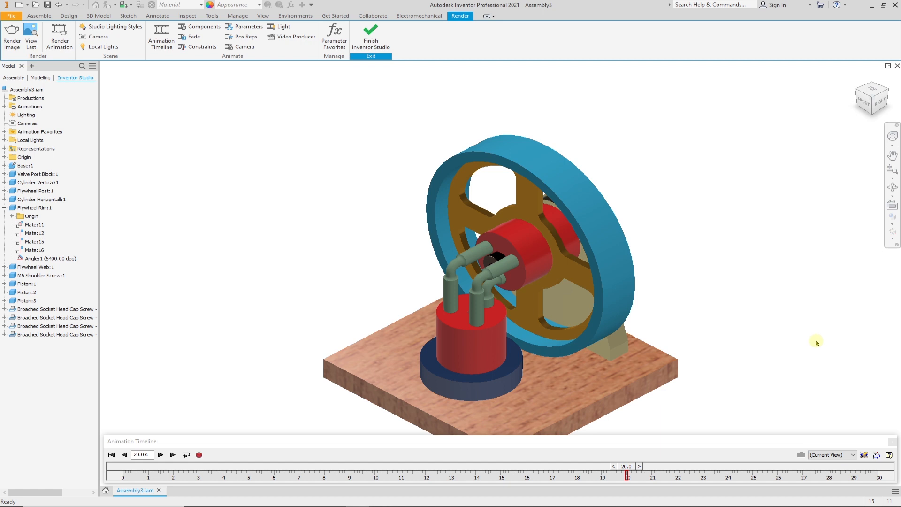
Set the overall animation length to 20 seconds in the animation options.
click(864, 455)
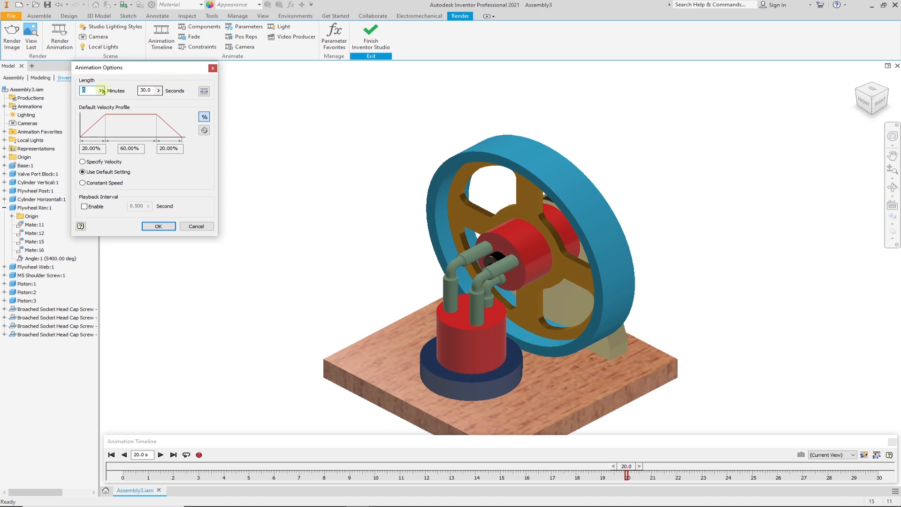
click(143, 91)
double_click(143, 90)
text(5)
text(2)
Specify a default velocity profile of 30%, 40% and 30%, and apply the animation options.
click(83, 161)
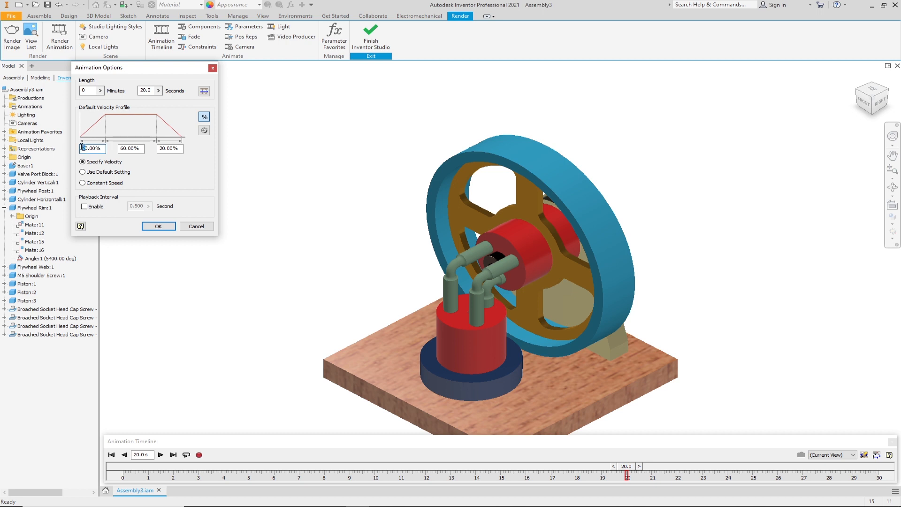
text(3)
key(BackSpace)
click(119, 149)
click(162, 148)
key(BackSpace)
text(3)
click(138, 149)
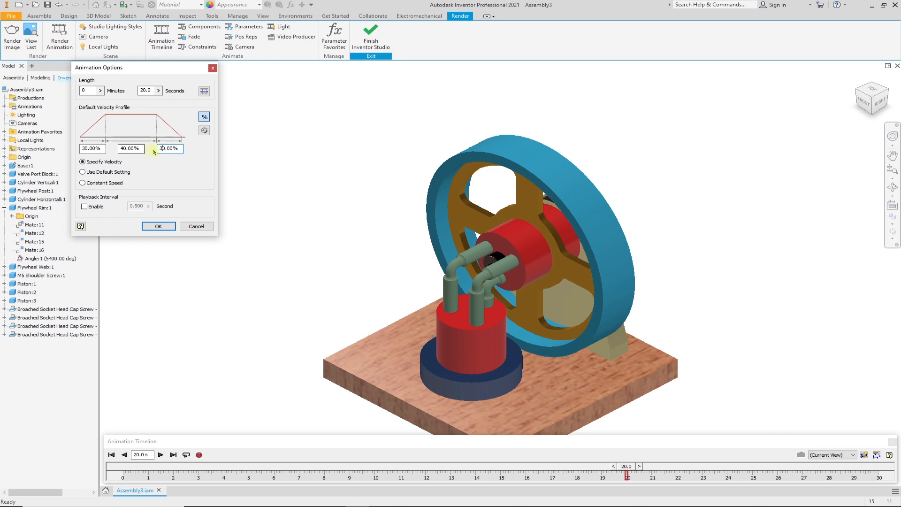
click(159, 227)
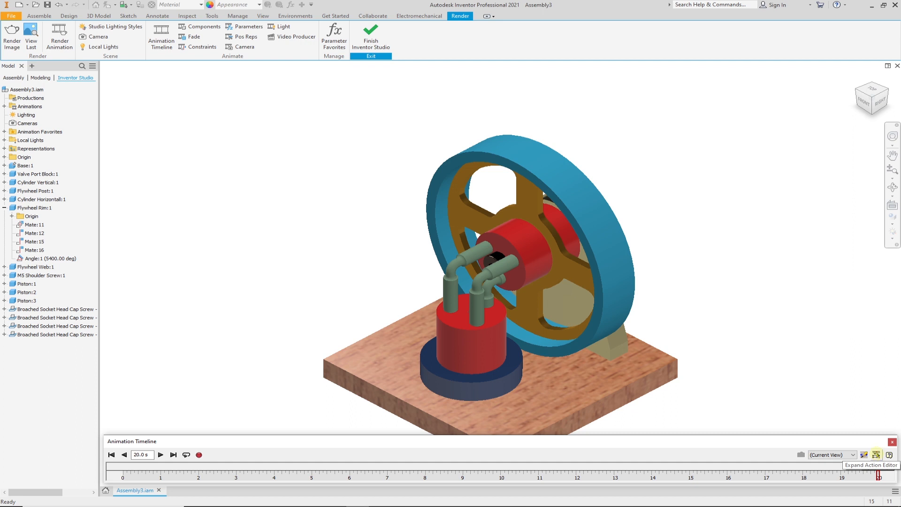
Review the actions in the expanded action editor, play the animation from the start, then rewind it and collapse the editor.
click(876, 454)
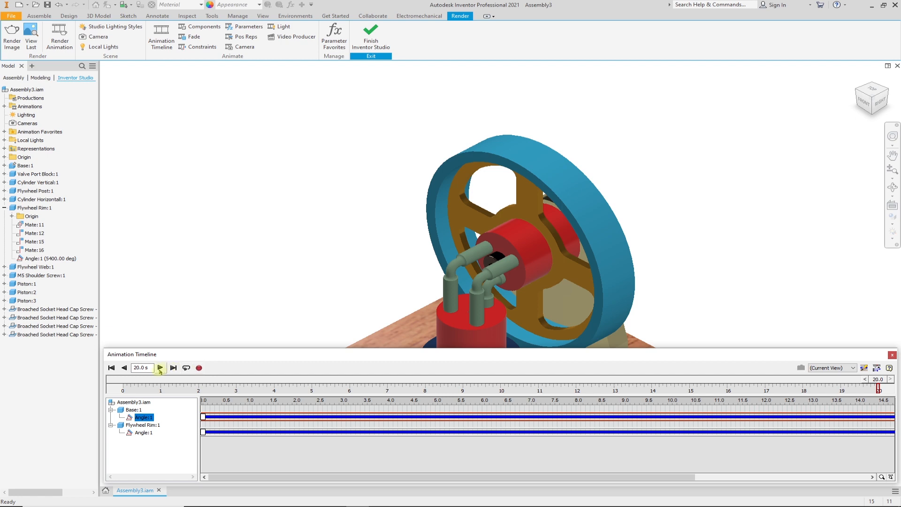
click(114, 368)
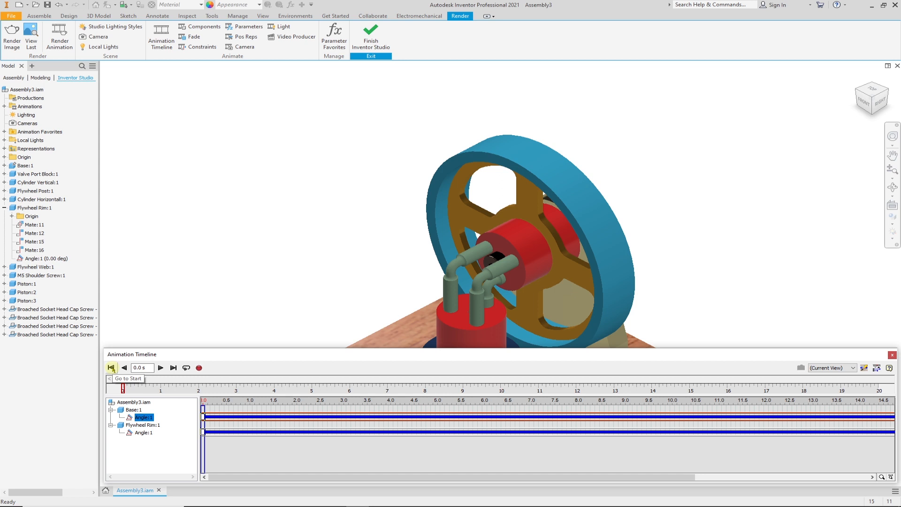
click(160, 368)
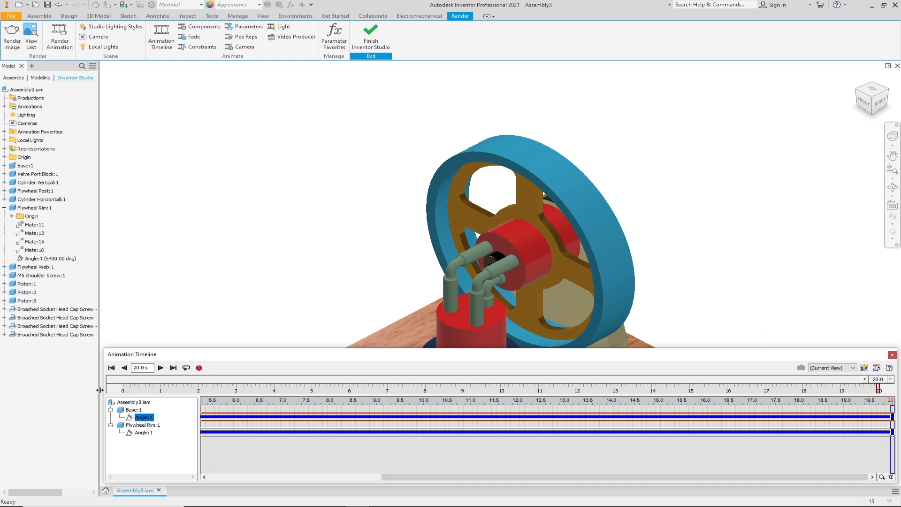
click(111, 368)
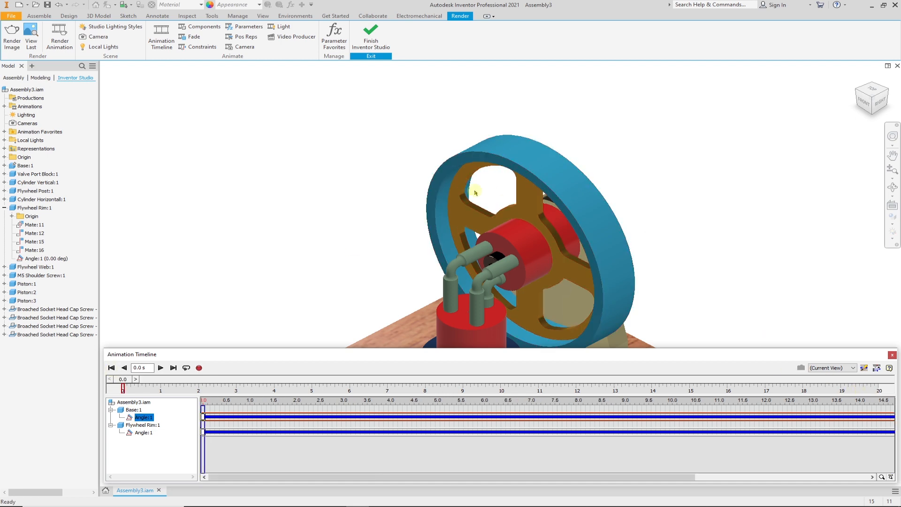
click(876, 368)
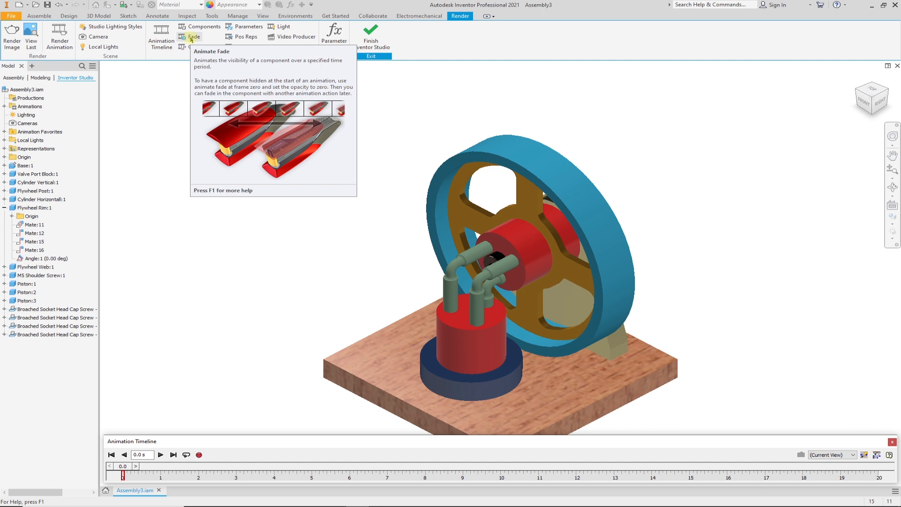
Start a fade animation on the Cylinder Vertical component with an end opacity of 10%.
click(192, 38)
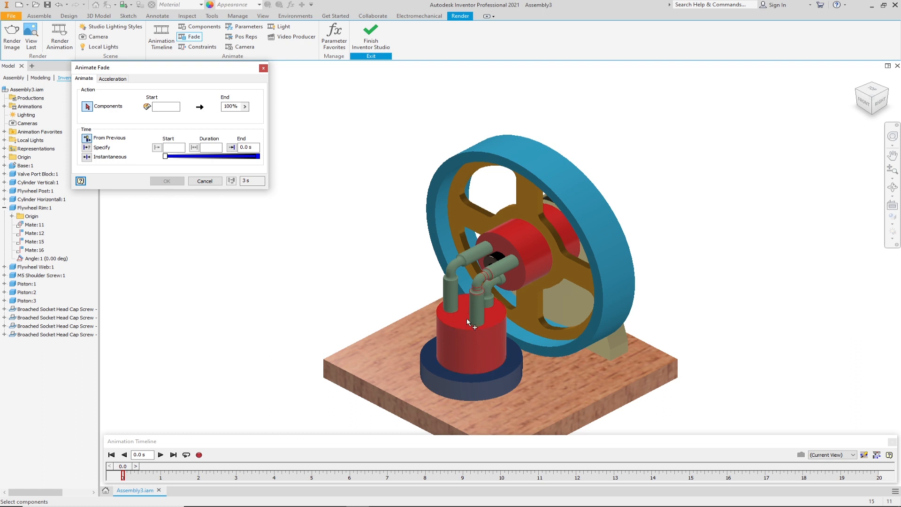
click(475, 336)
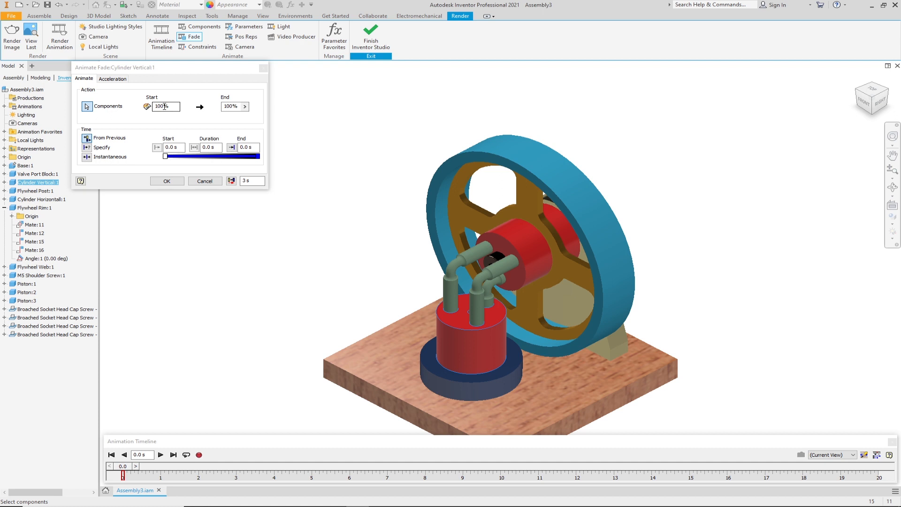
click(230, 106)
drag(230, 106, 225, 106)
text(0)
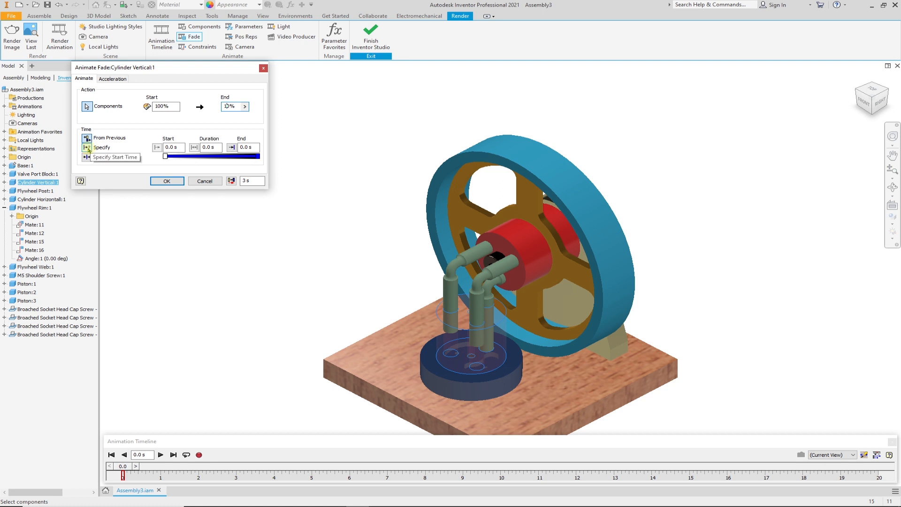
Specify the Cylinder Vertical fade's end time as 10 s, check its acceleration settings, and create the action.
click(88, 150)
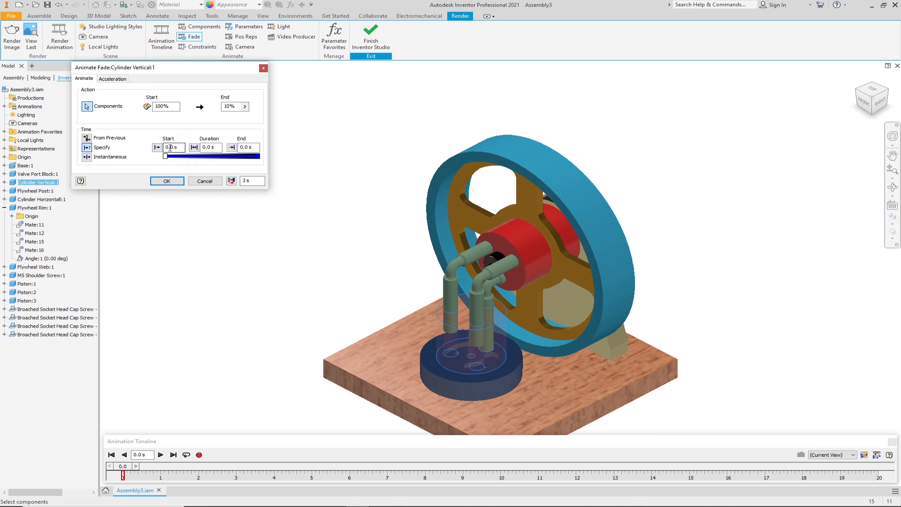
click(243, 148)
text(1)
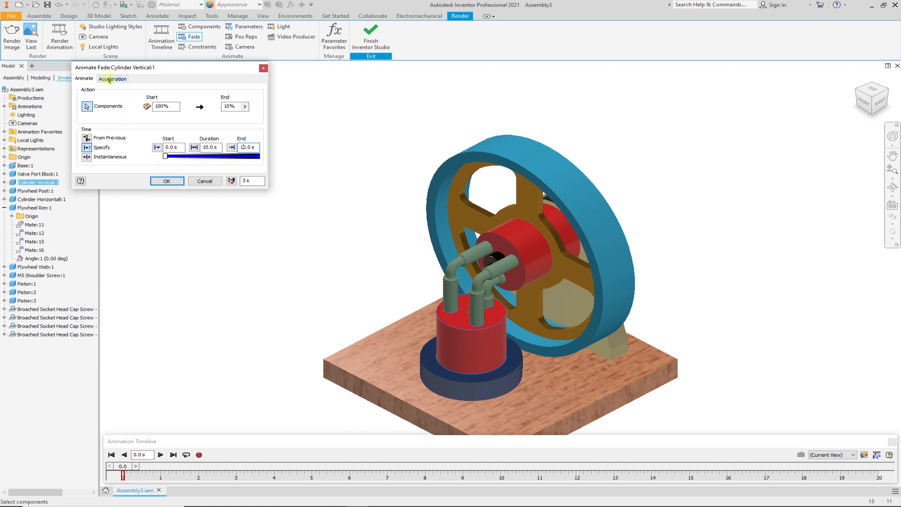
click(111, 79)
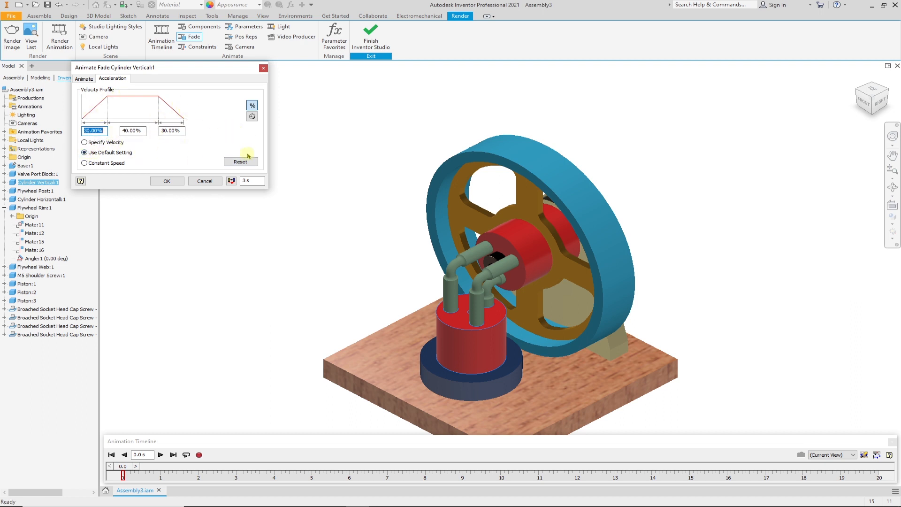
click(84, 79)
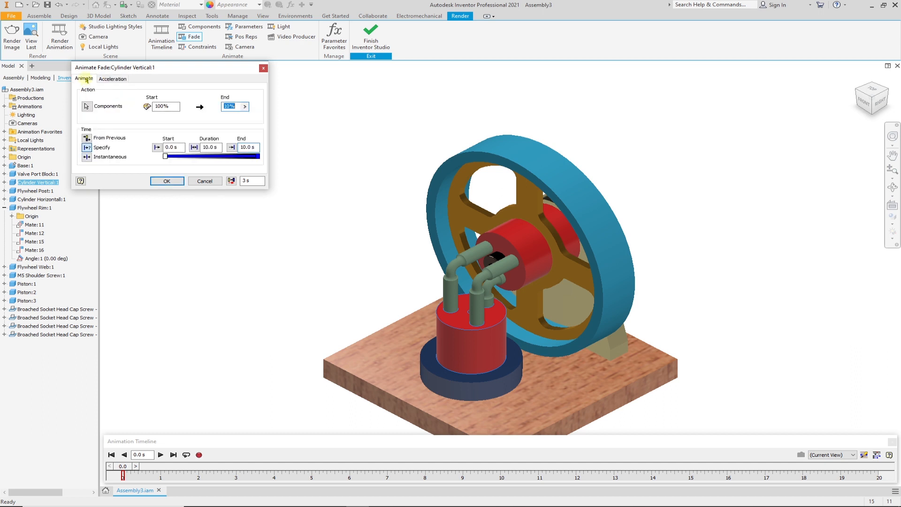
click(167, 182)
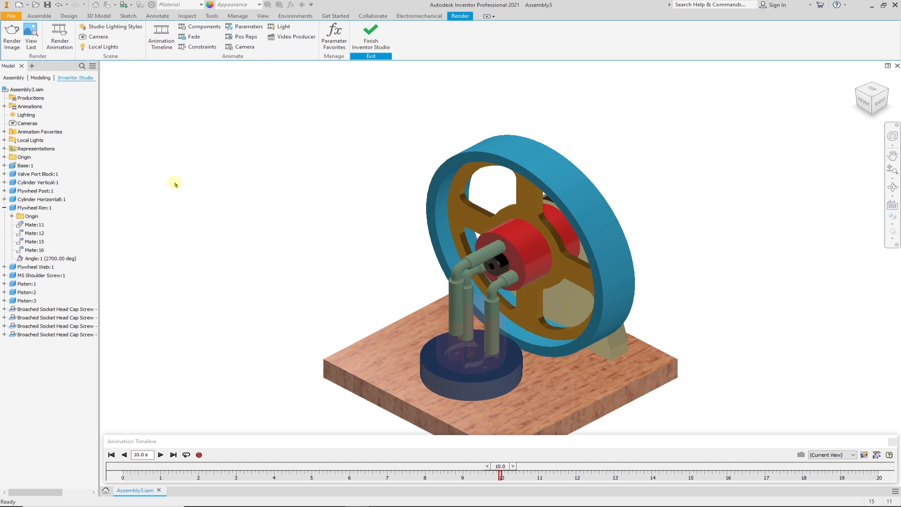
Review the Cylinder Vertical fade in the action editor and play the animation from the start.
click(876, 454)
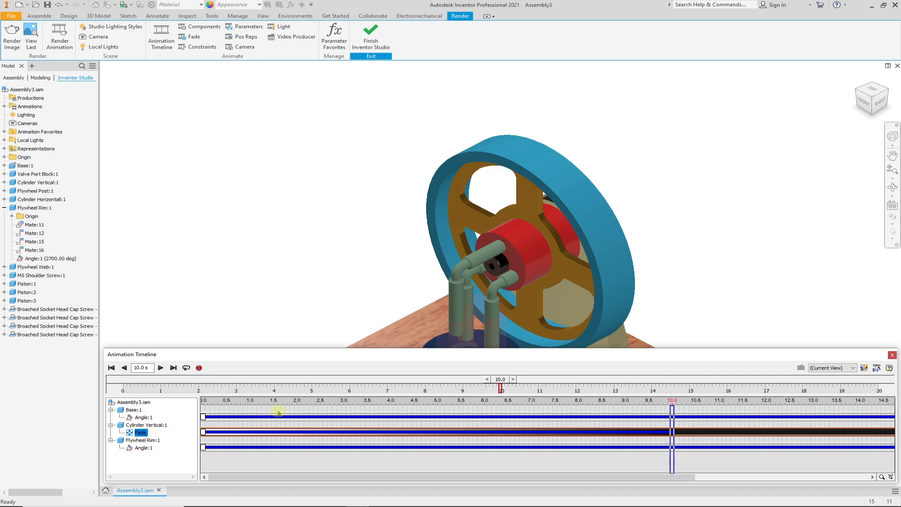
click(111, 367)
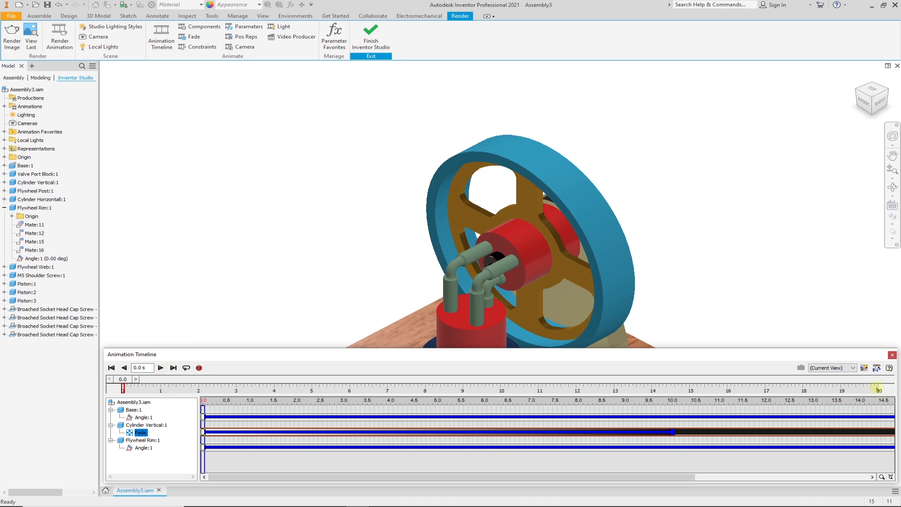
click(877, 368)
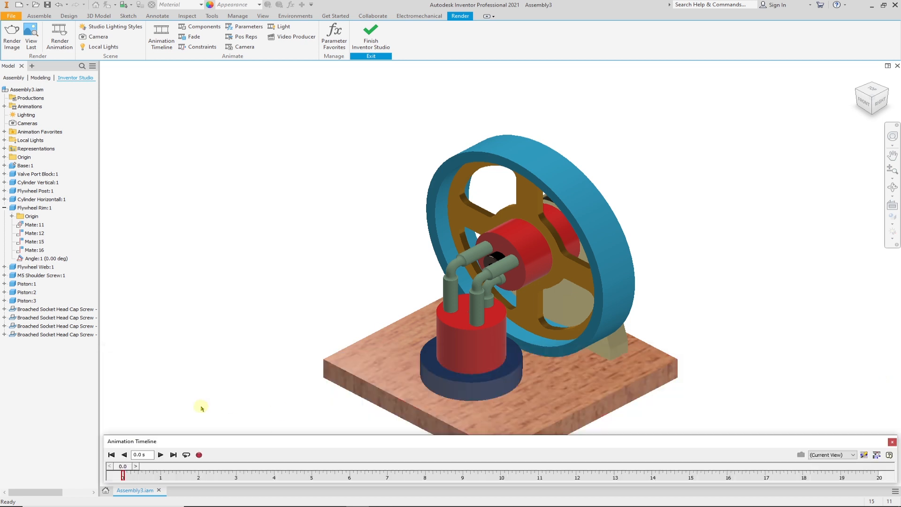
click(160, 454)
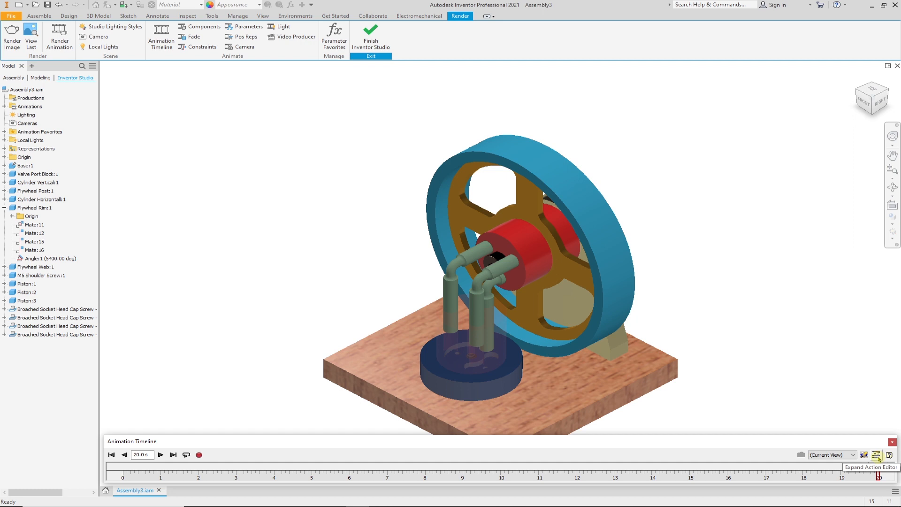
Mirror the Cylinder Vertical fade action in the expanded action editor and send the timeline to its start.
click(876, 455)
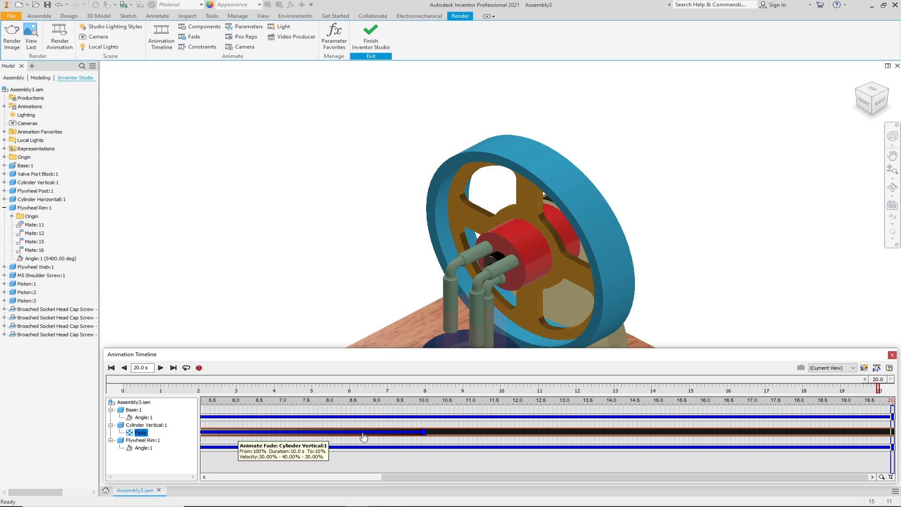
click(294, 432)
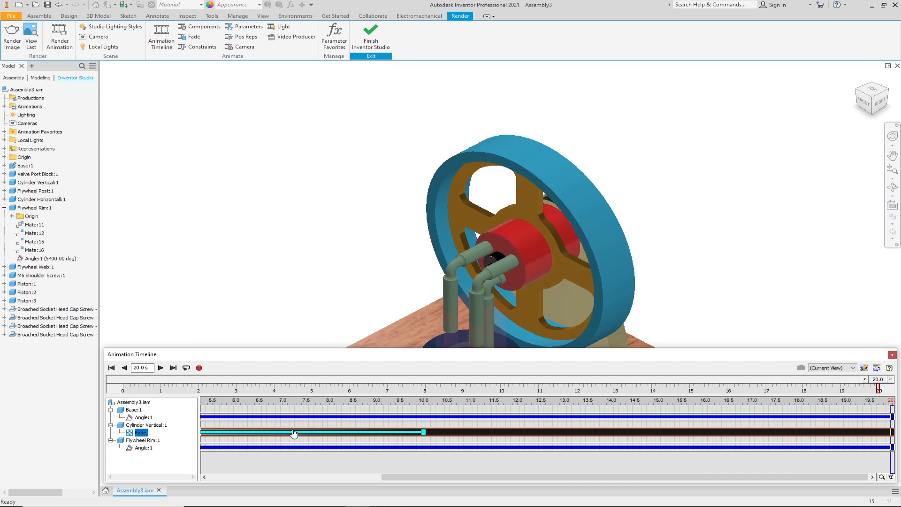
right_click(294, 432)
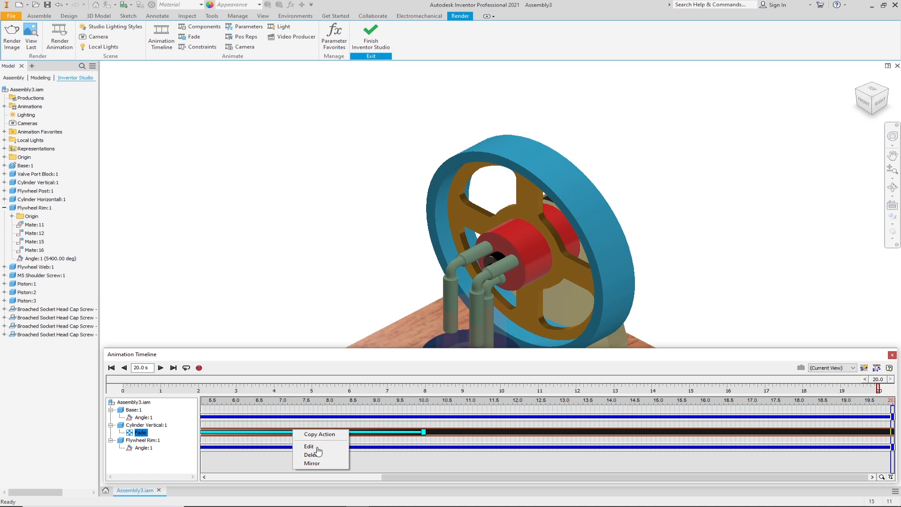
click(319, 463)
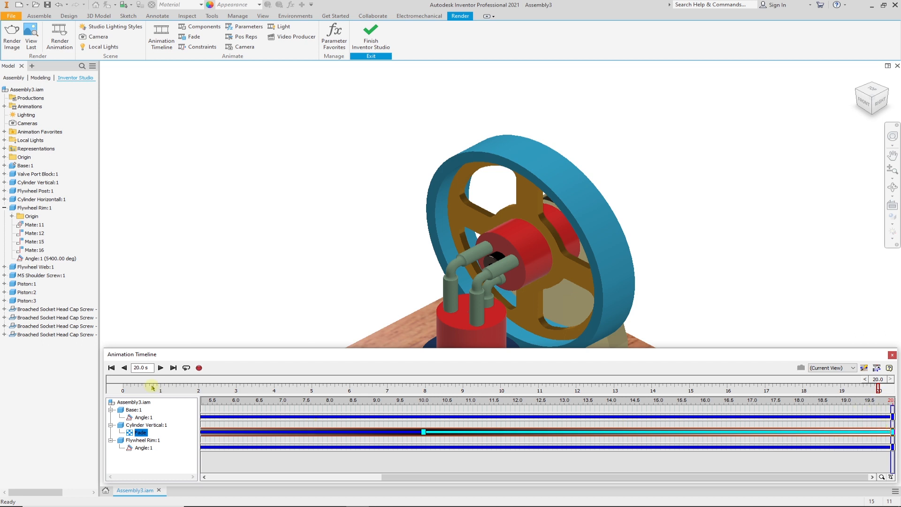
click(111, 367)
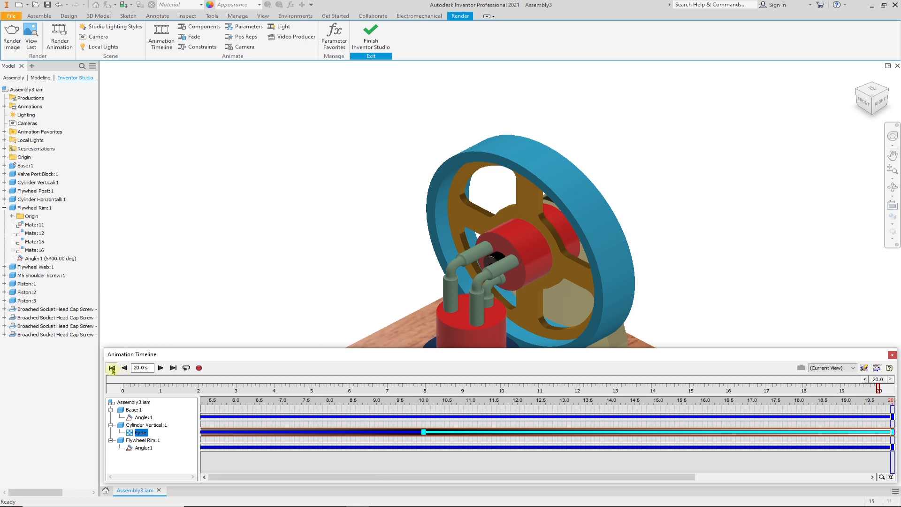
Preview the mirrored fade, rewind to the start, and play the full 20-second animation with the action editor collapsed.
click(160, 368)
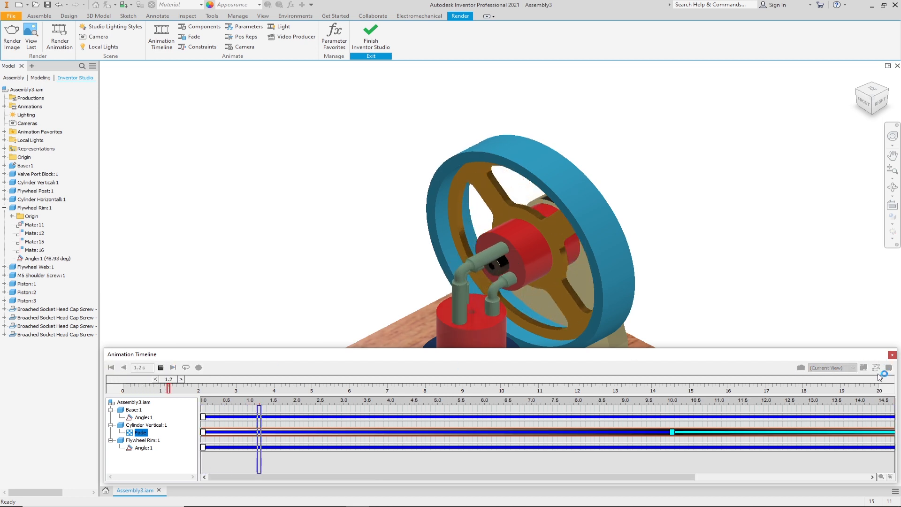
click(160, 368)
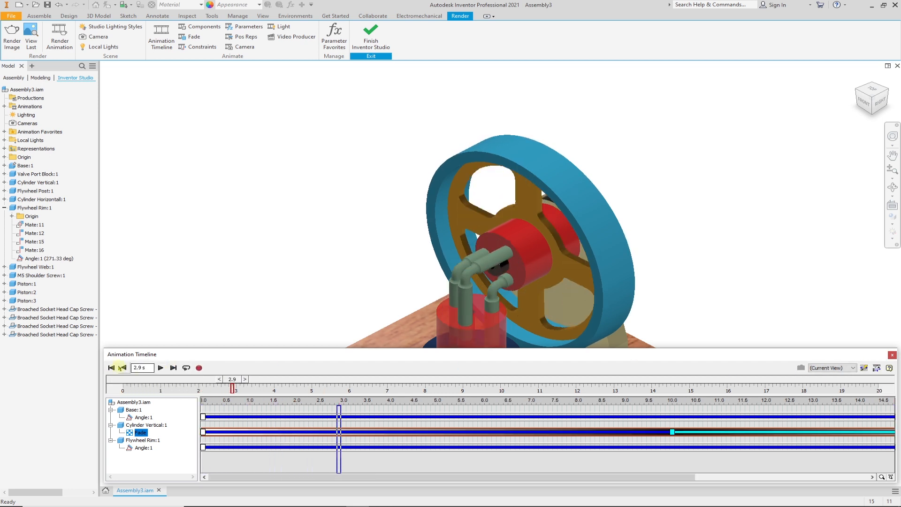
click(111, 367)
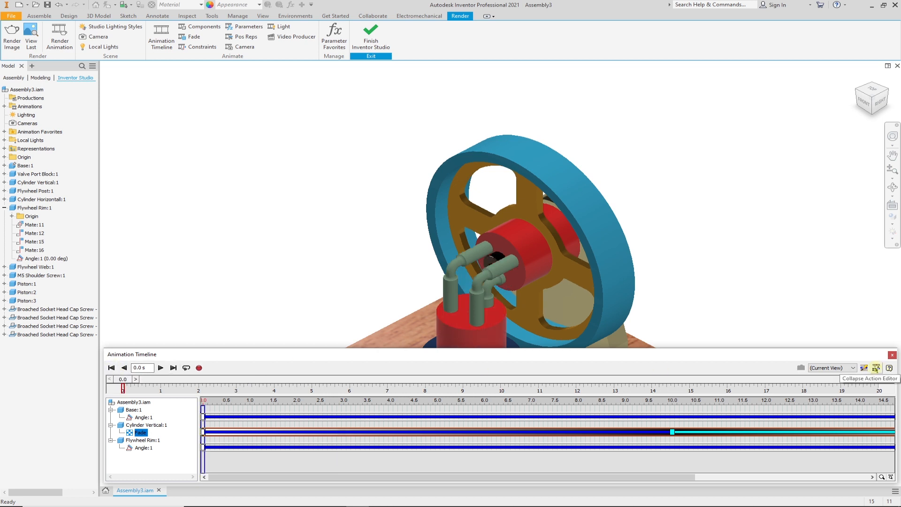
click(889, 367)
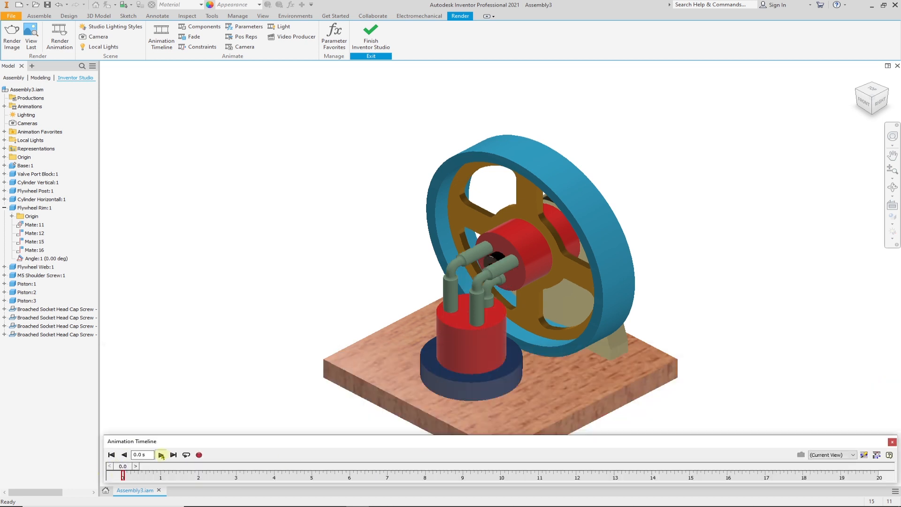
click(160, 454)
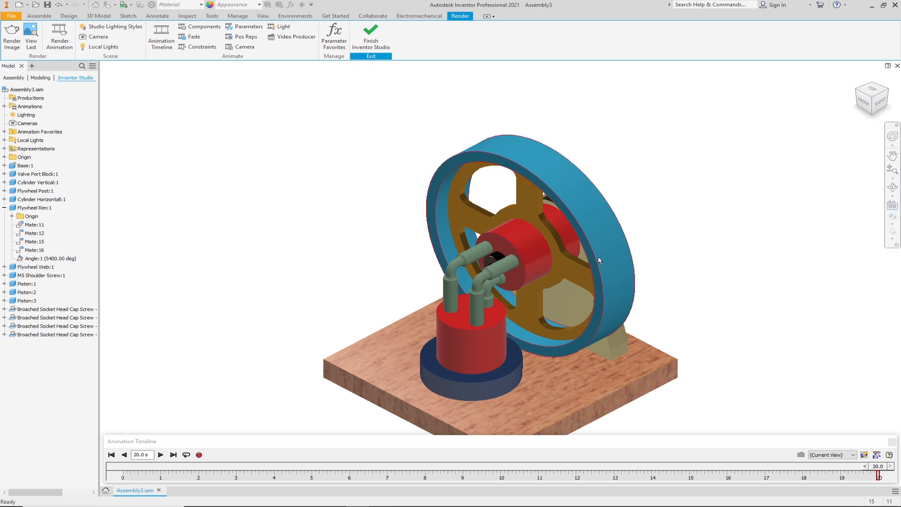
click(682, 216)
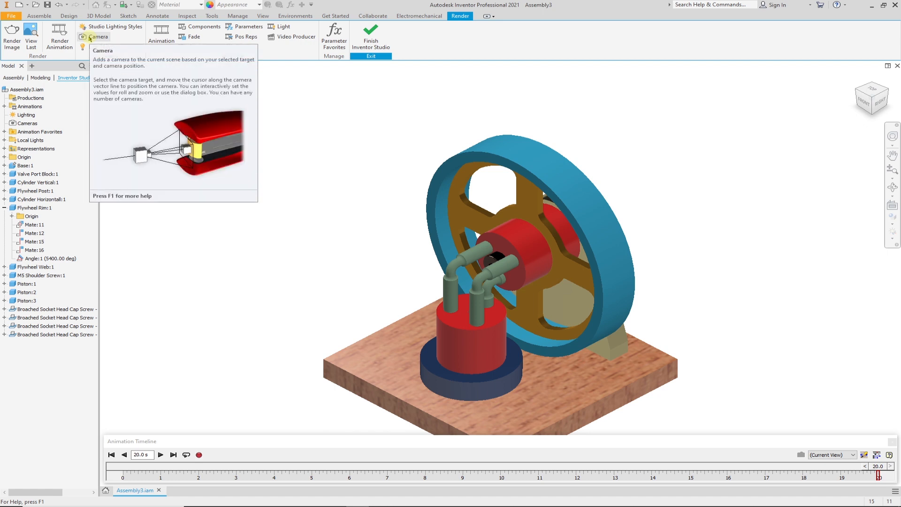
Define a new scene camera targeting the front face of the horizontal cylinder, positioned well out in front of the engine.
click(90, 38)
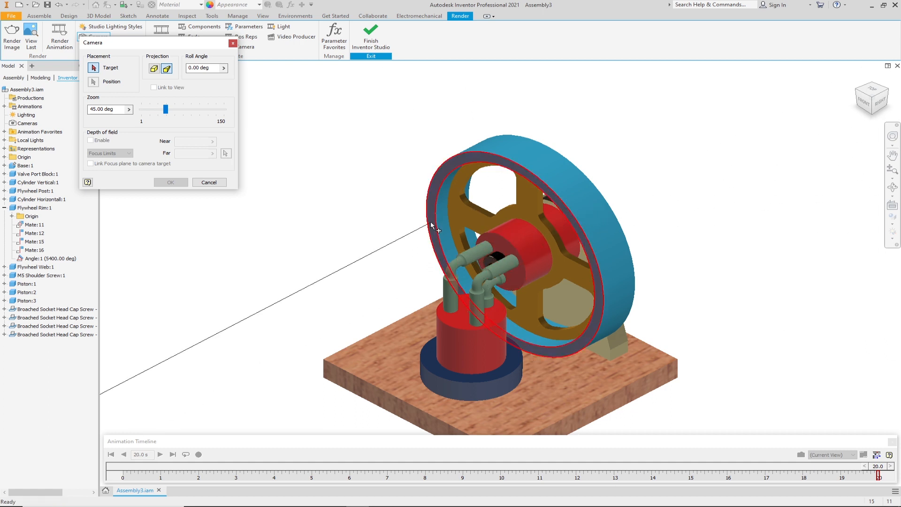
click(500, 247)
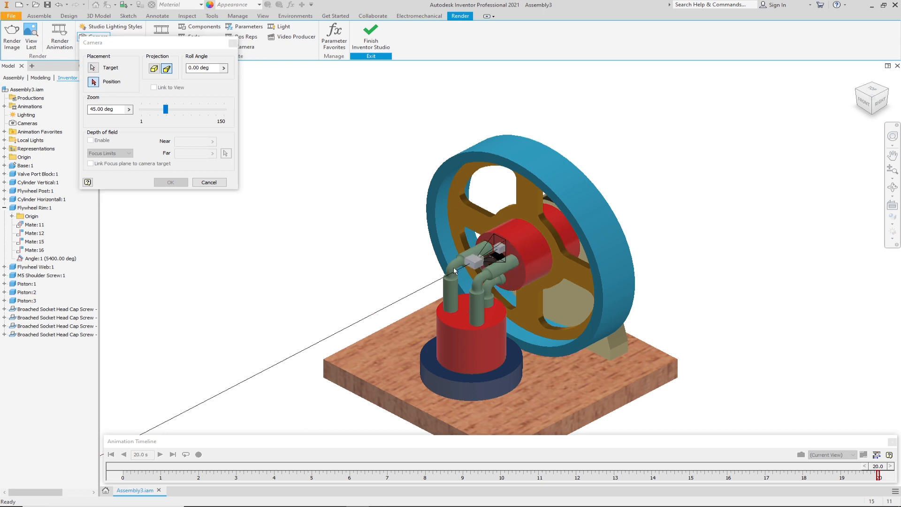
click(493, 253)
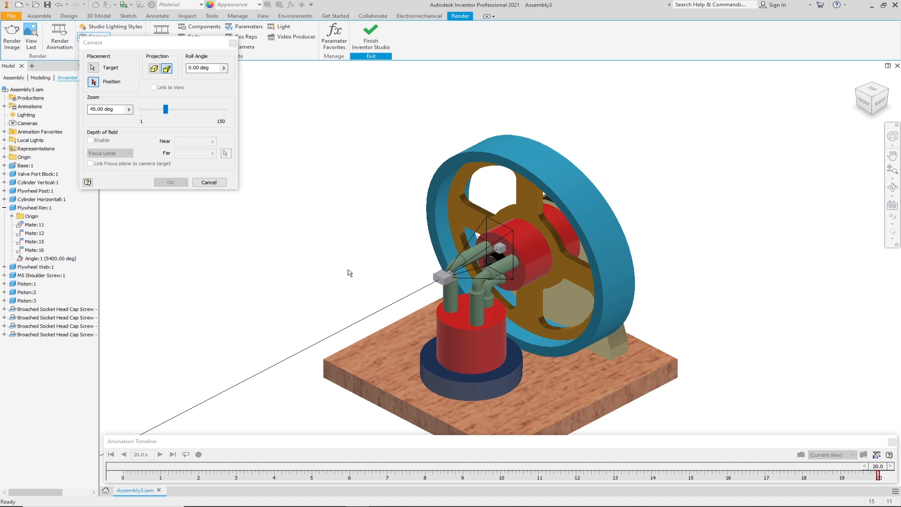
scroll(350, 273, down, 5)
middle_drag(348, 268, 465, 203)
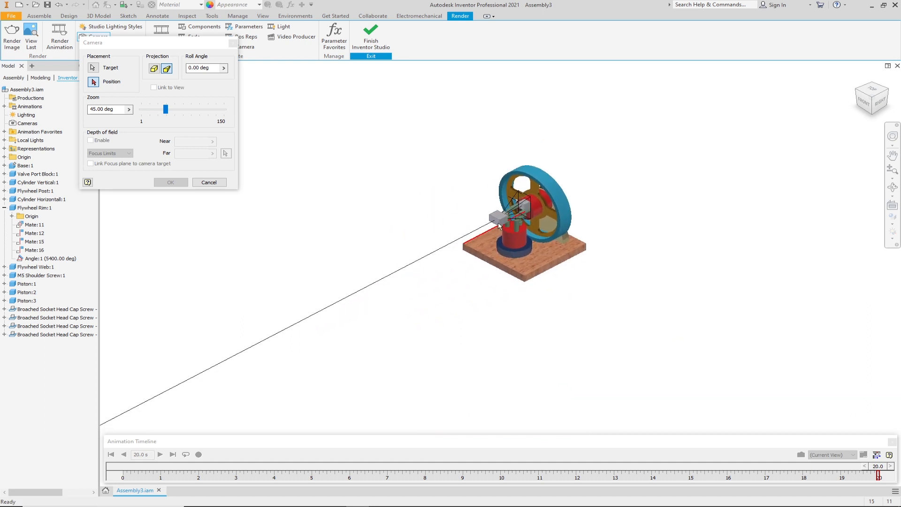
drag(499, 226, 239, 352)
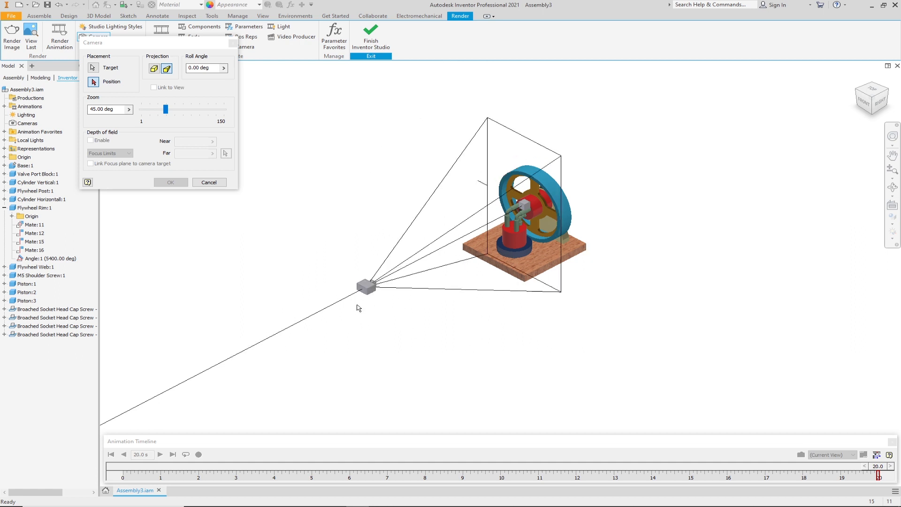
click(257, 345)
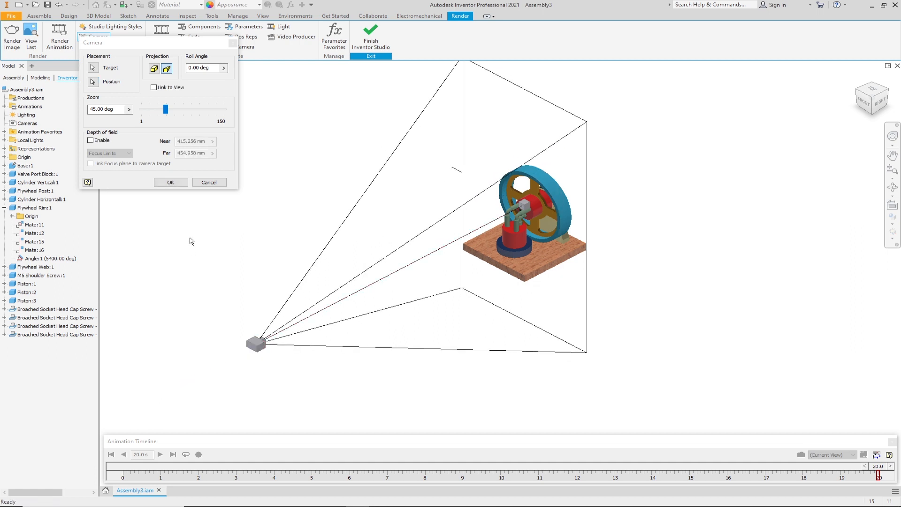
Set the new camera's zoom to 60 degrees with perspective projection and create the camera.
double_click(95, 109)
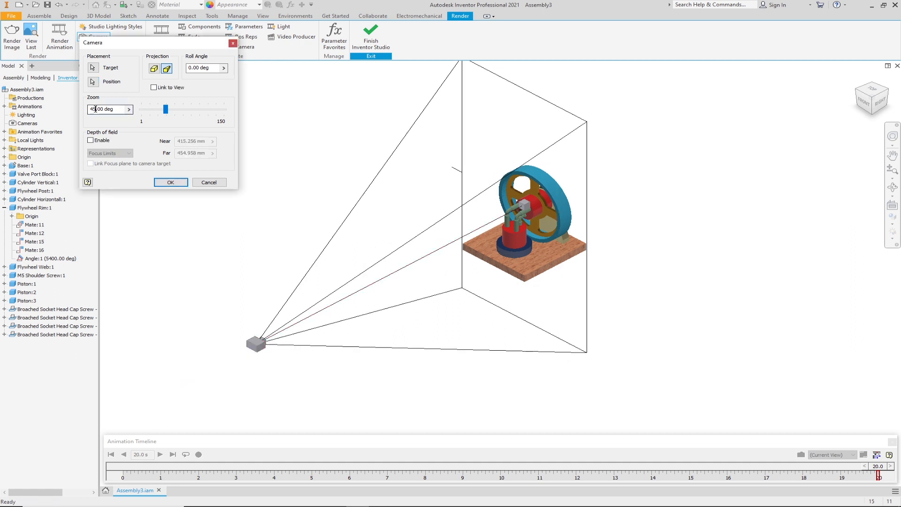
text(60)
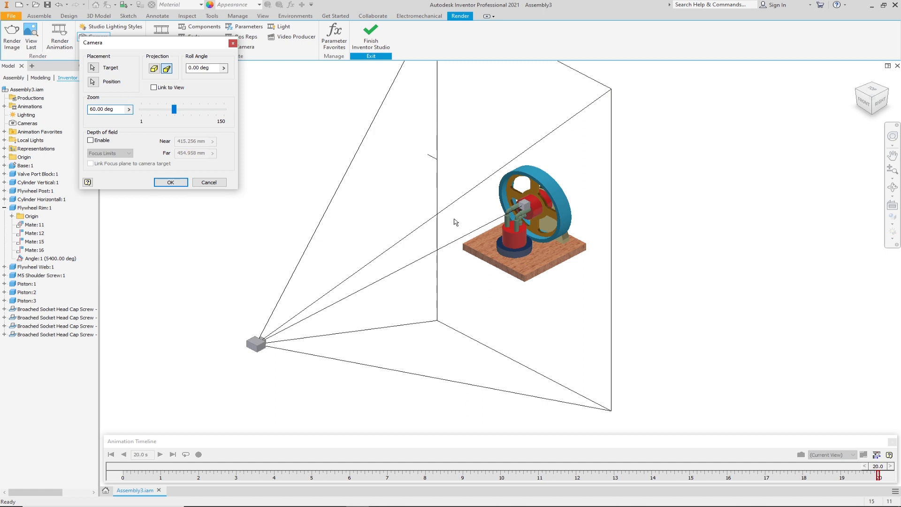
click(193, 68)
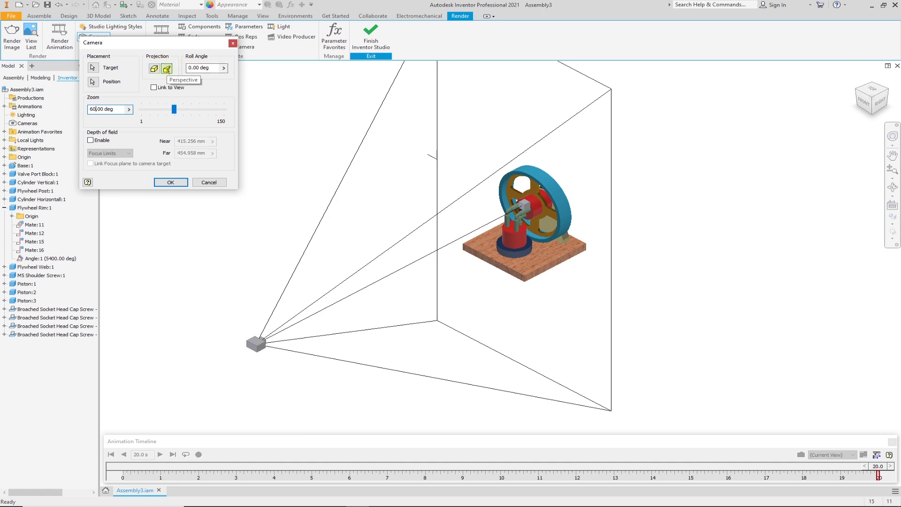
click(155, 69)
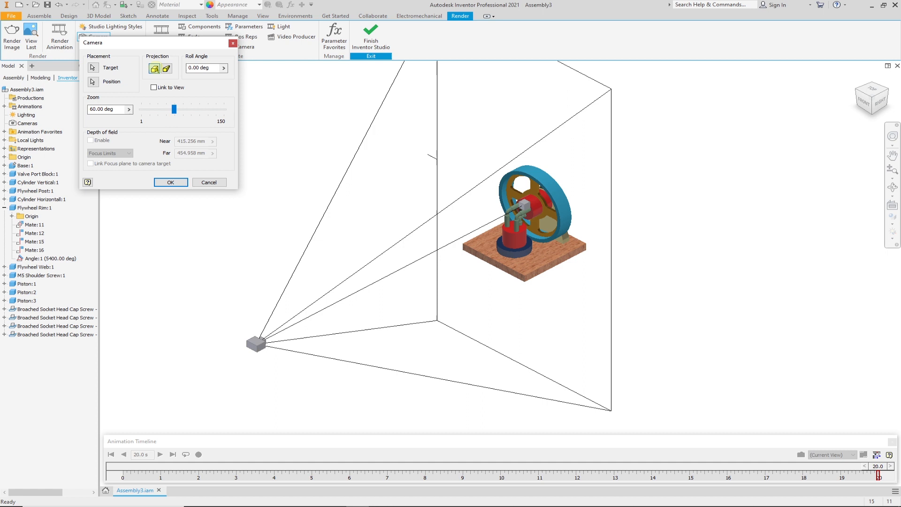
click(166, 69)
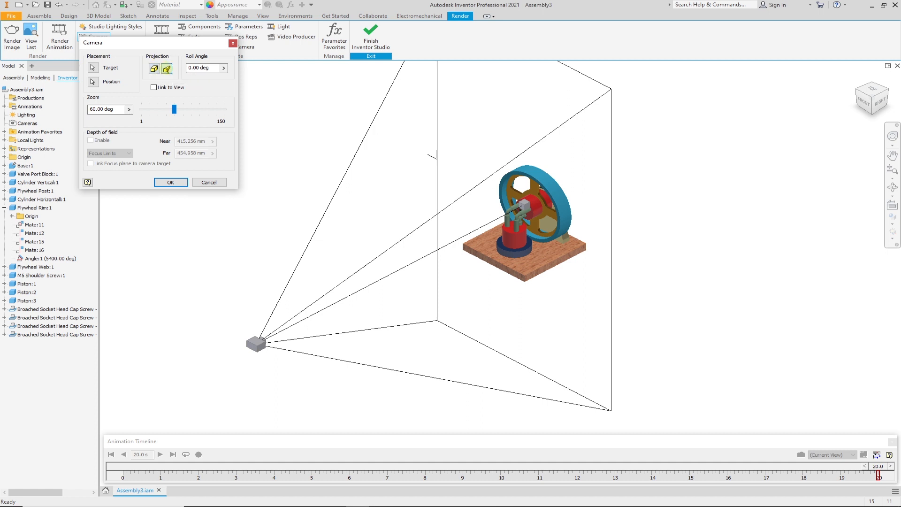
click(172, 183)
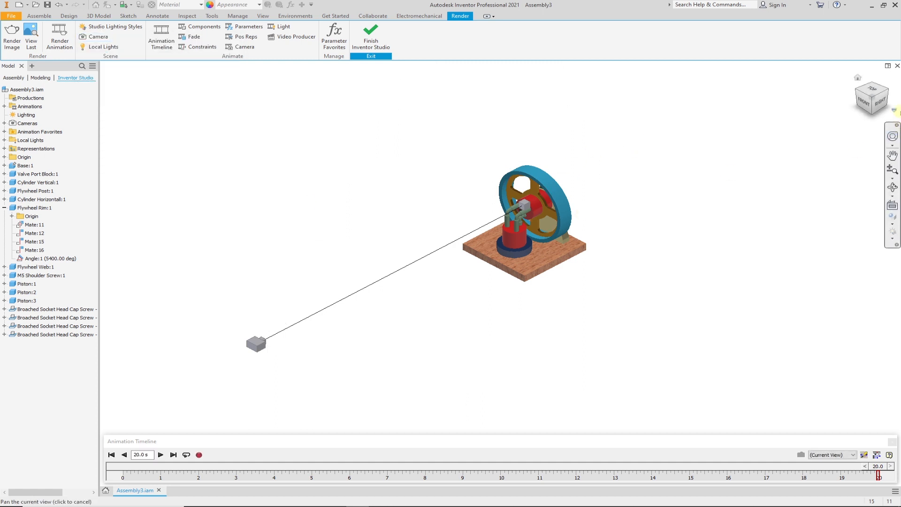
Check the camera's placement from the right side and start a camera animation for Camera1.
click(880, 105)
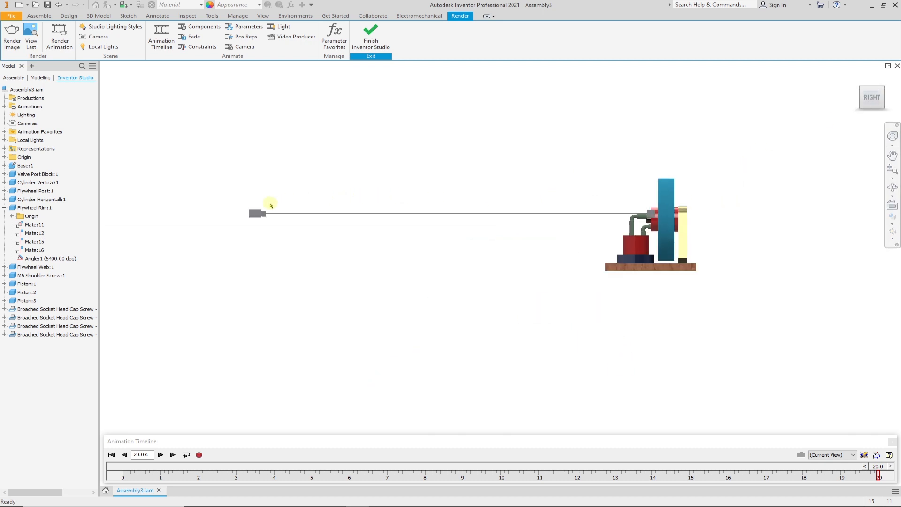
click(219, 214)
click(231, 48)
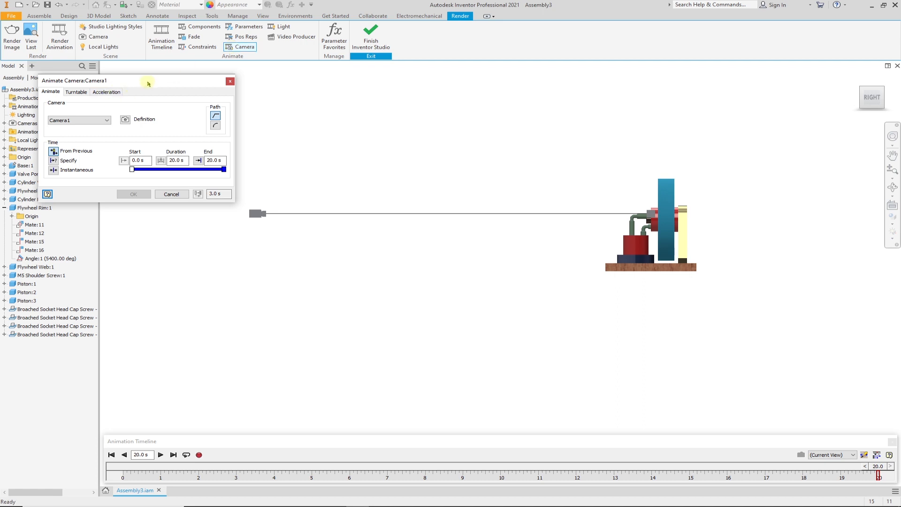
drag(148, 84, 205, 92)
click(126, 129)
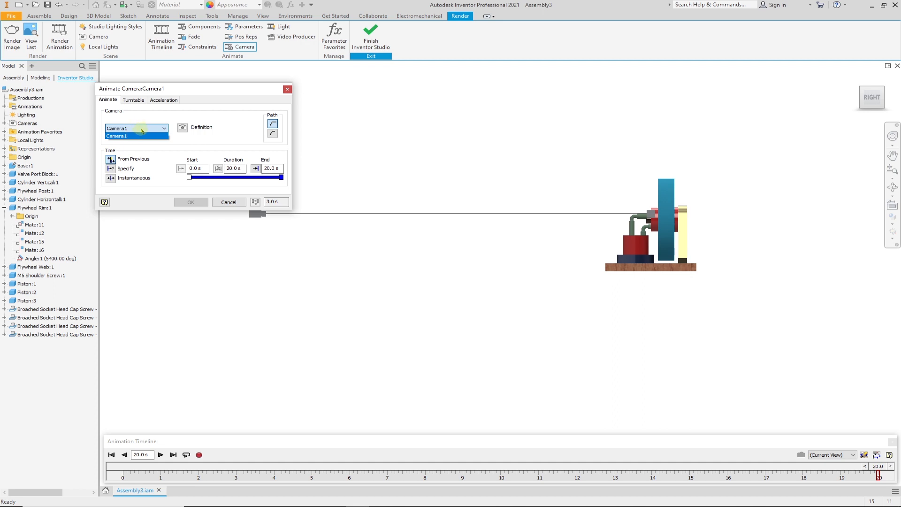
click(141, 131)
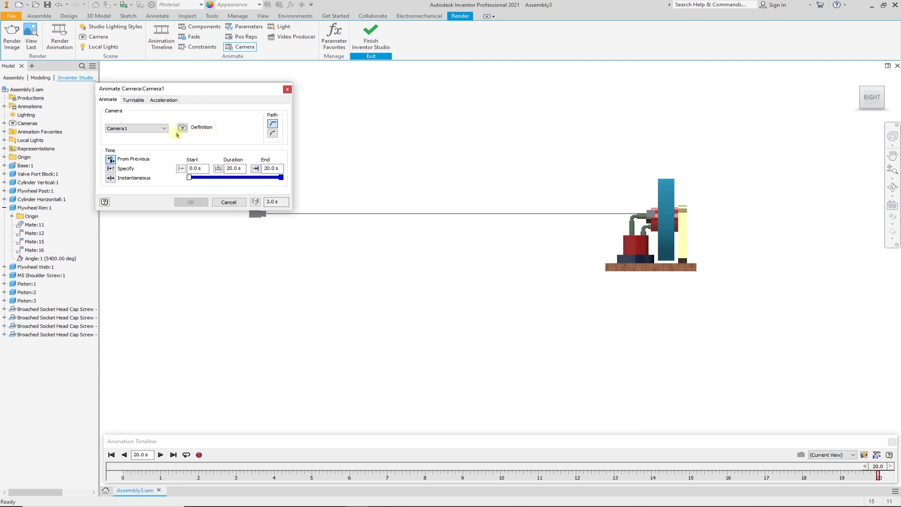
Enable turntable motion for Camera1 about the Z Origin axis and reverse its rotation direction.
click(133, 100)
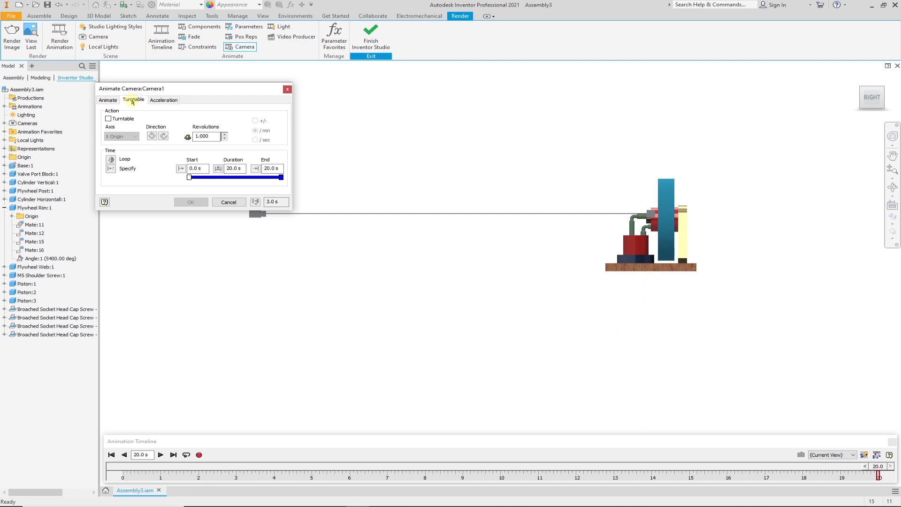
click(109, 118)
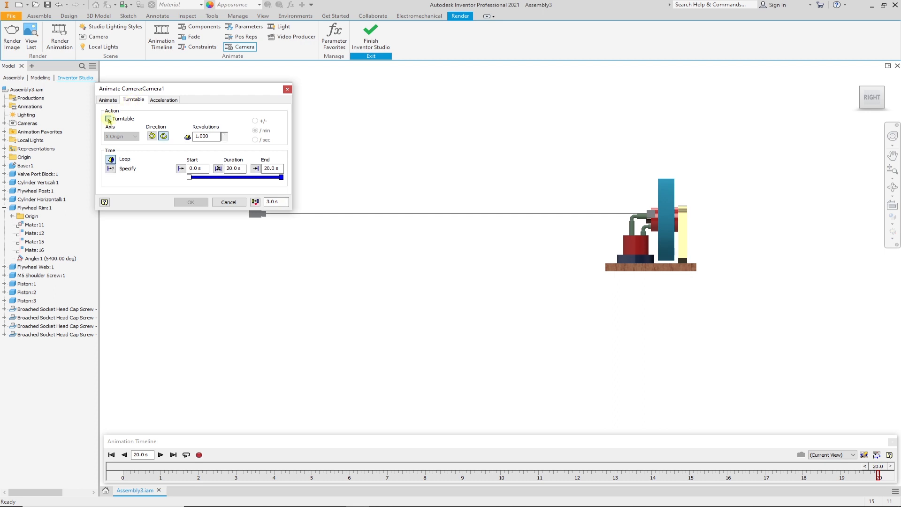
click(867, 89)
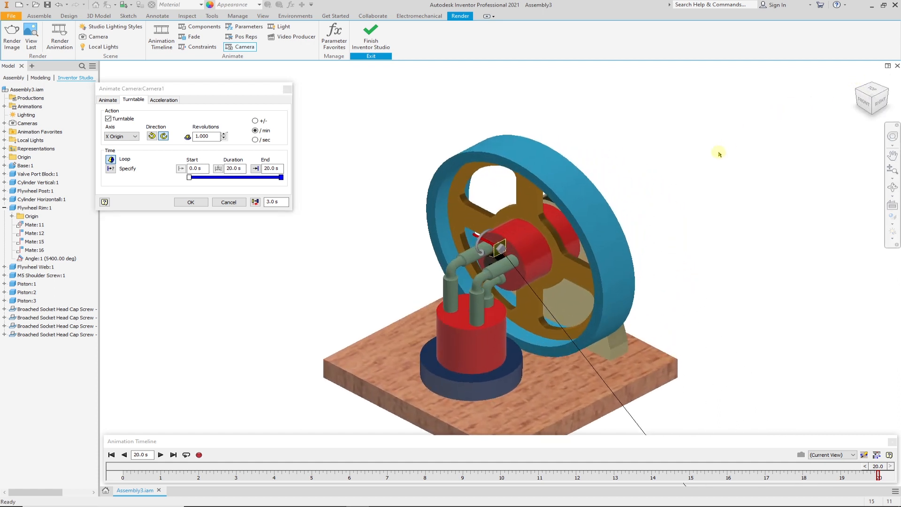
scroll(714, 159, up, 8)
scroll(758, 184, down, 6)
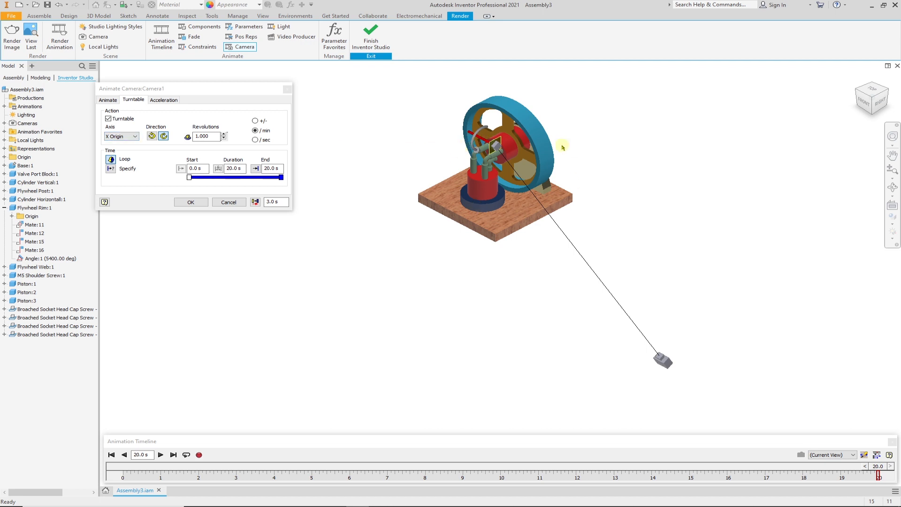
click(125, 136)
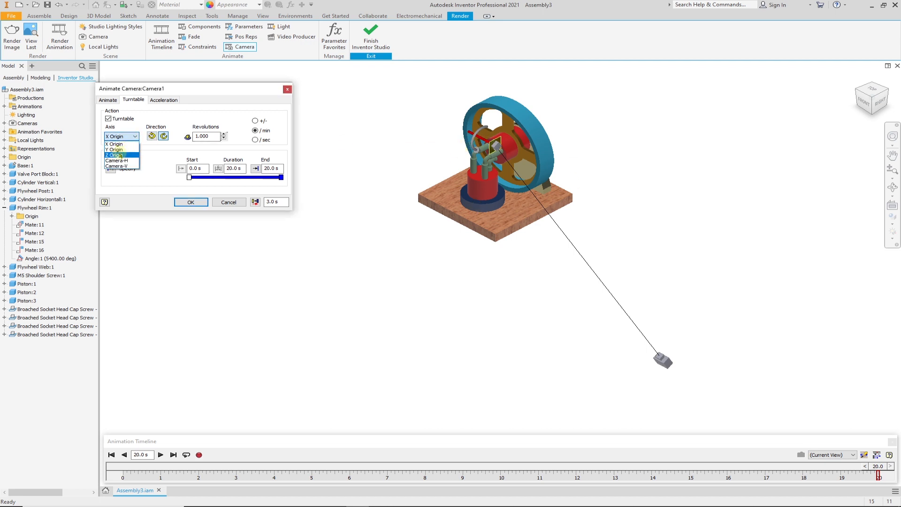
click(120, 155)
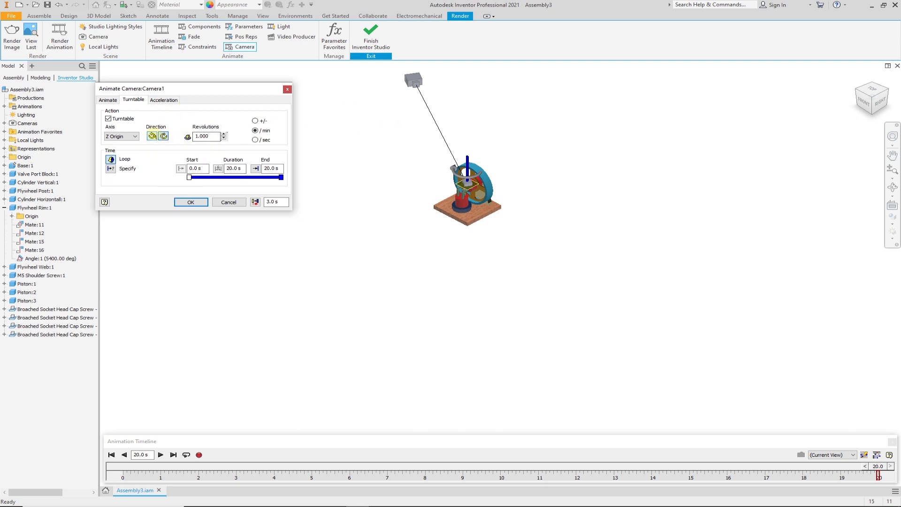
click(152, 136)
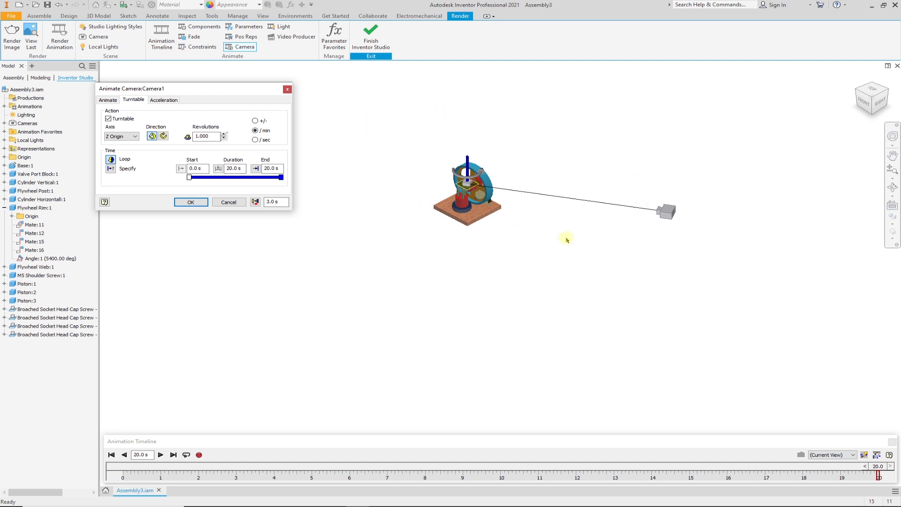
Set the turntable to 3 revolutions per minute, review its acceleration settings, and create the camera animation.
click(197, 137)
text(3)
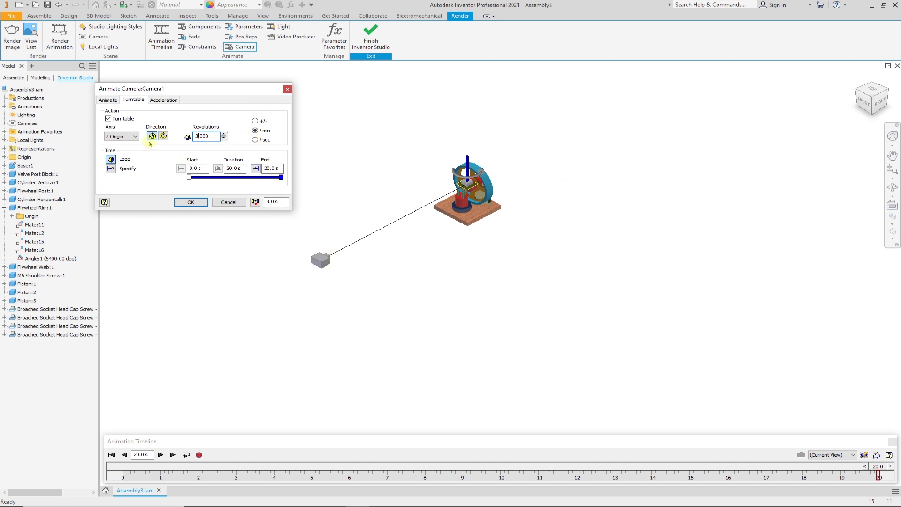
click(166, 100)
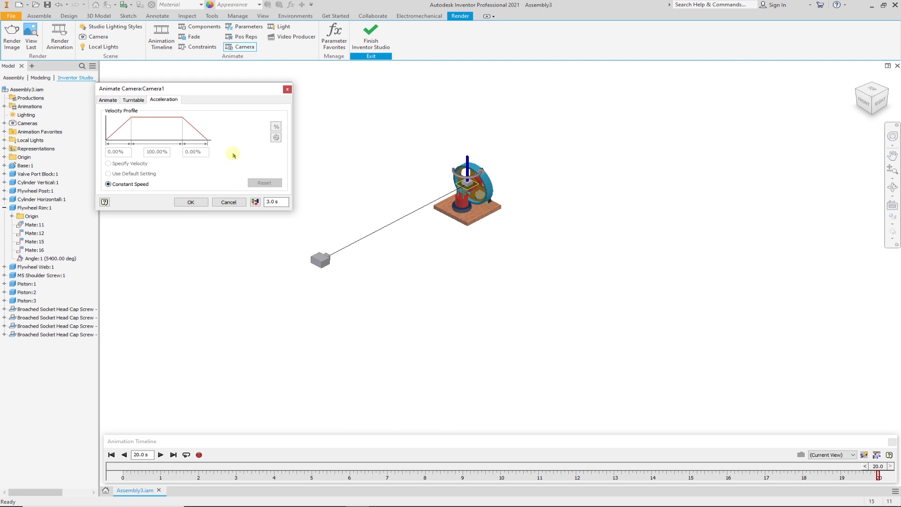
click(109, 100)
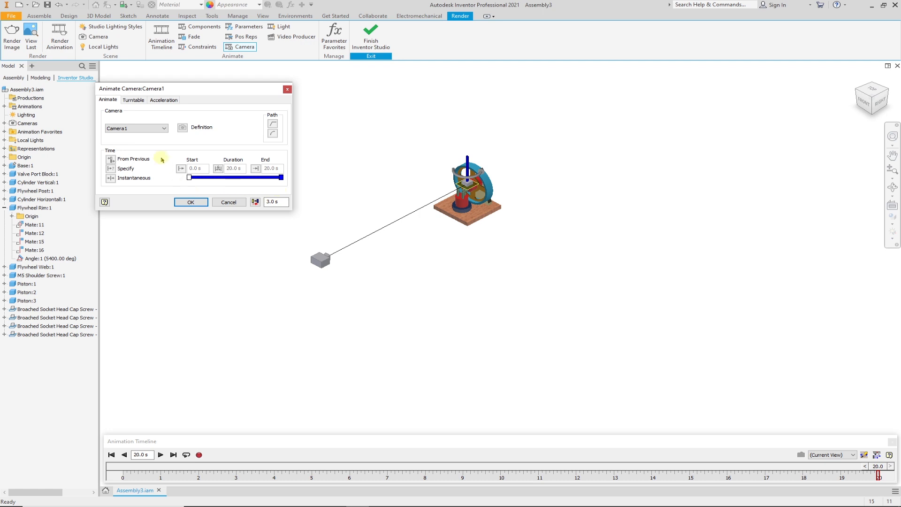
click(134, 100)
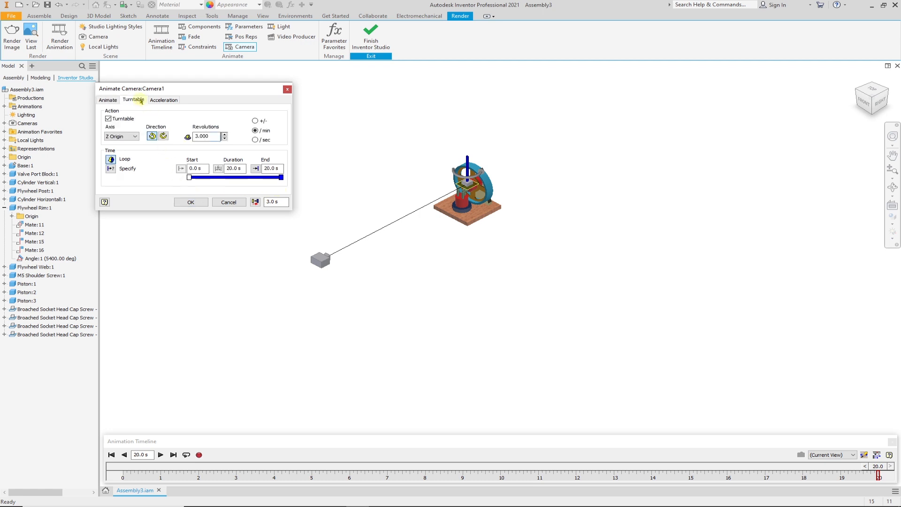
click(202, 205)
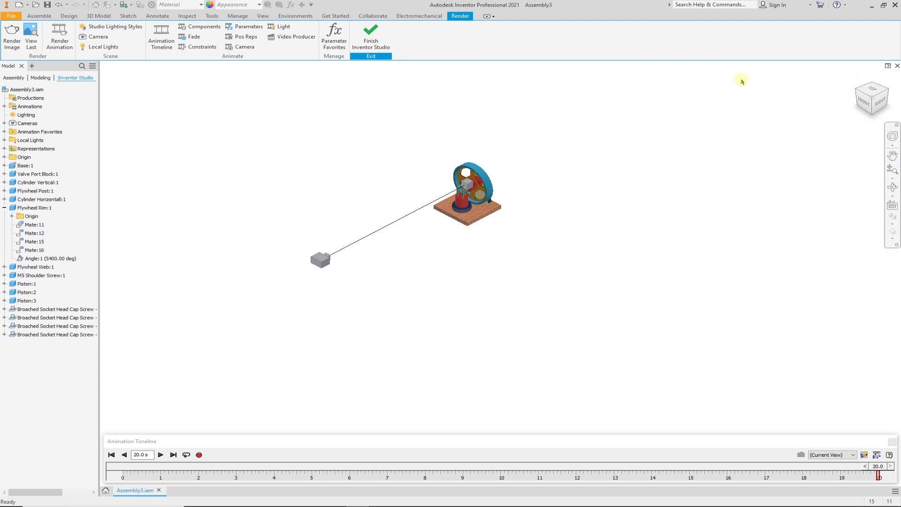
mouse_move(858, 82)
click(859, 78)
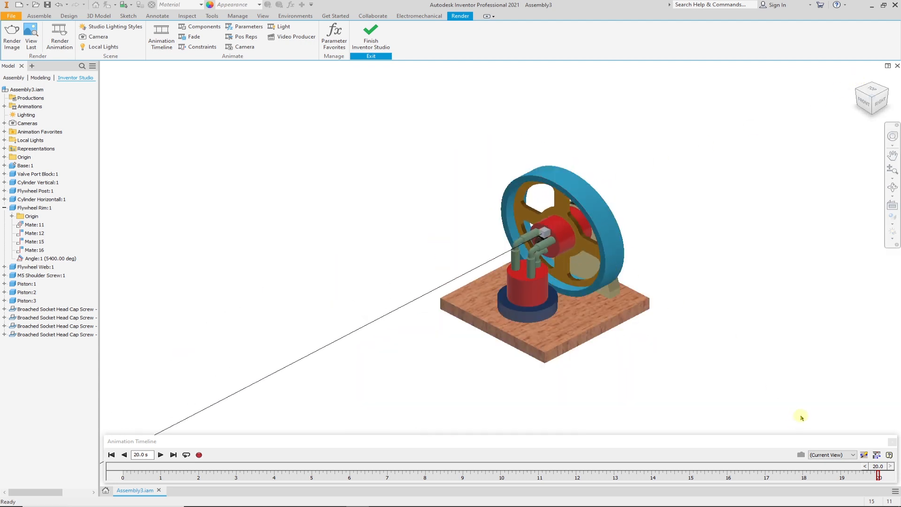
Play the animation in the current view and switch the timeline's active view to Camera1.
click(161, 455)
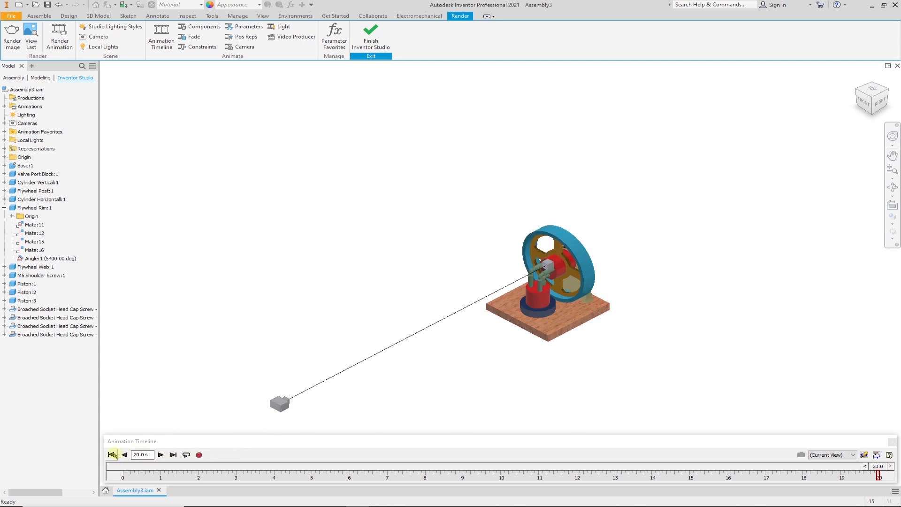
click(160, 455)
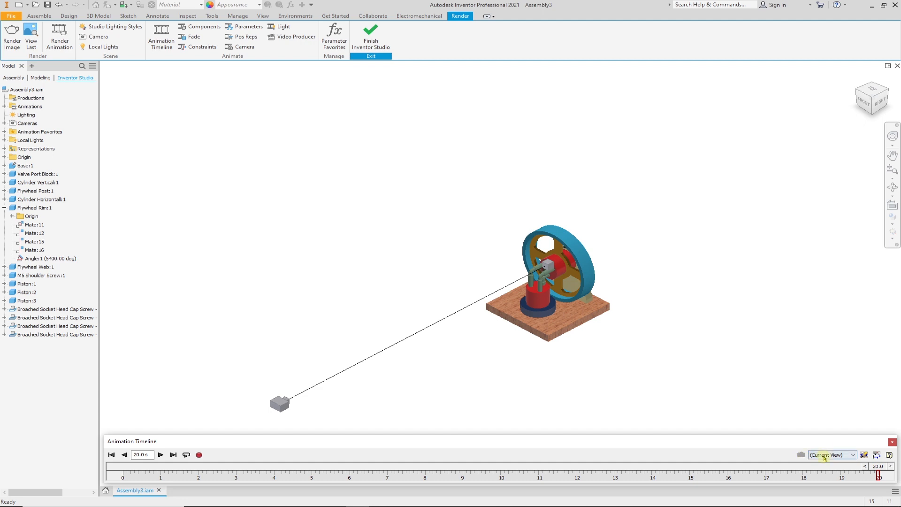
click(851, 458)
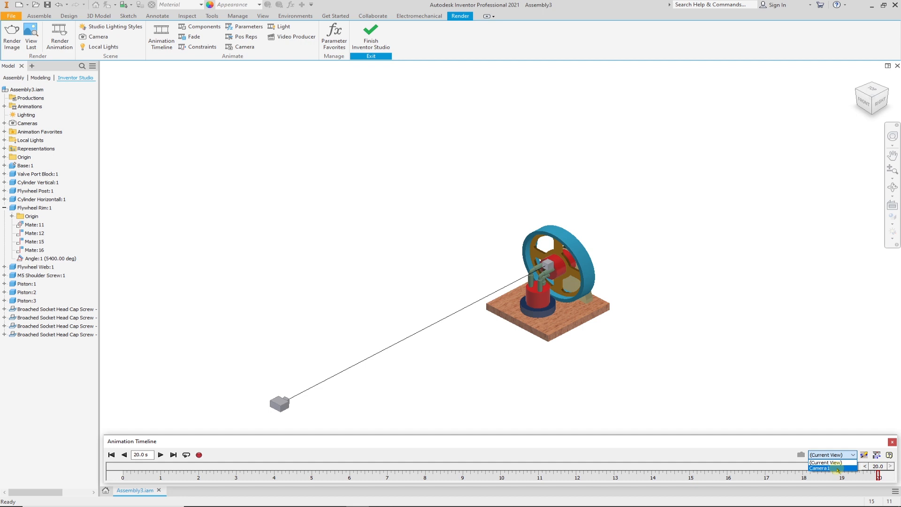
click(838, 468)
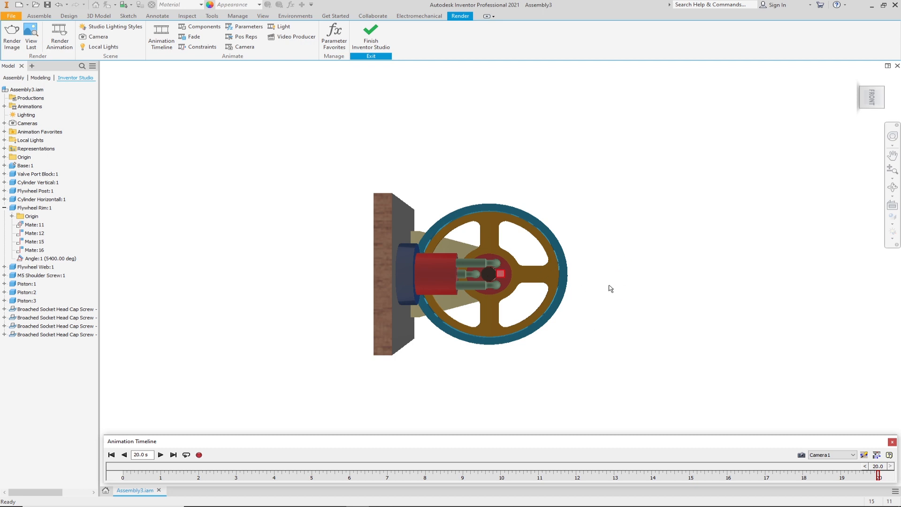
Set Camera1's roll angle to 90 degrees.
click(652, 274)
click(203, 119)
click(27, 123)
click(5, 124)
click(20, 132)
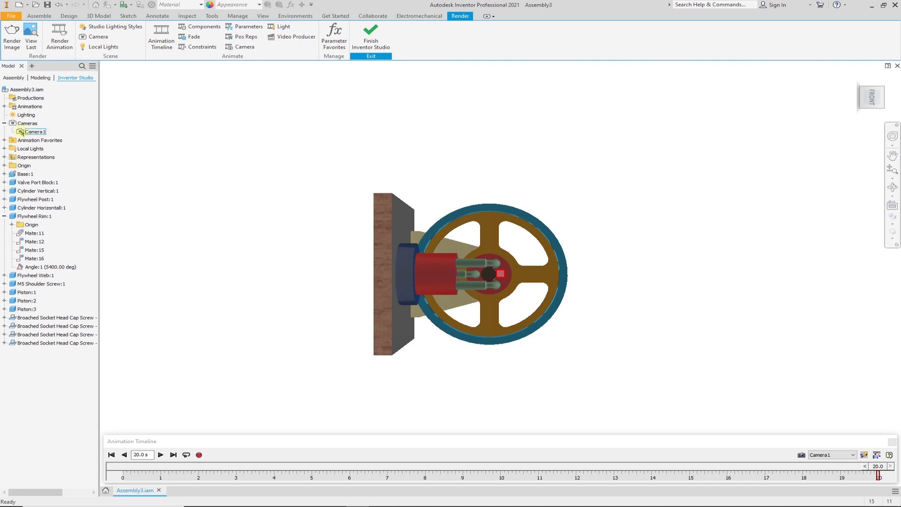
double_click(22, 132)
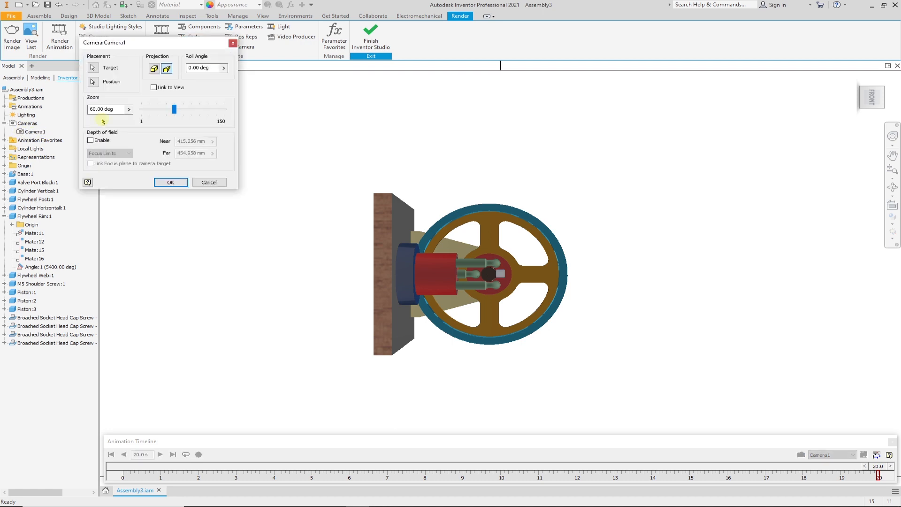
click(190, 67)
text(9)
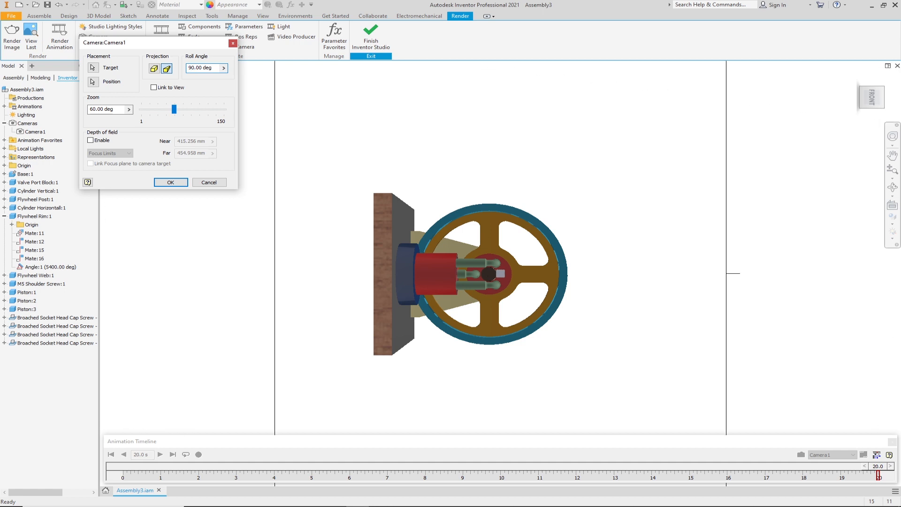
click(187, 180)
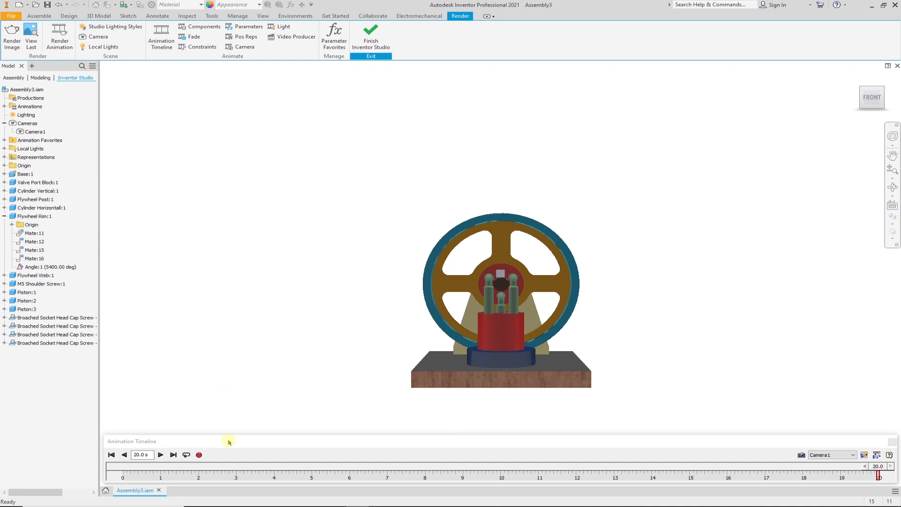
Play the animation from the start through Camera1 and return it to 0 seconds.
click(113, 454)
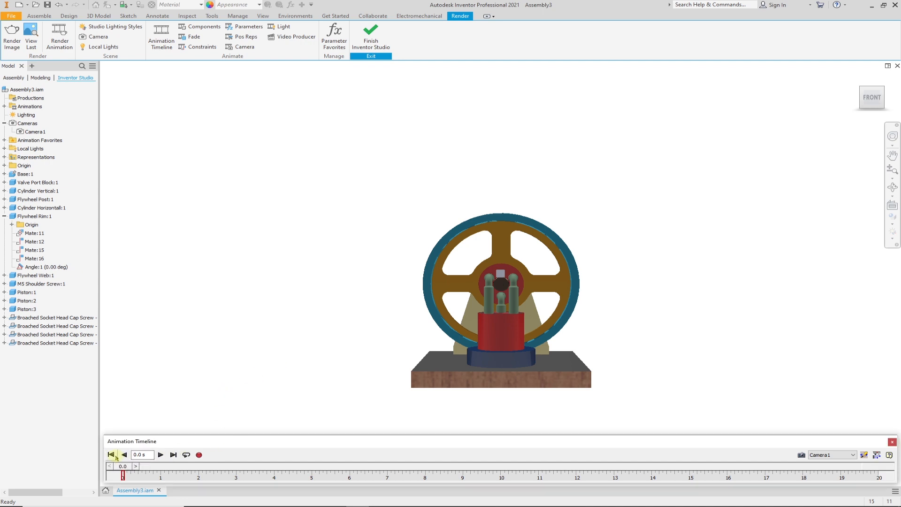
click(161, 455)
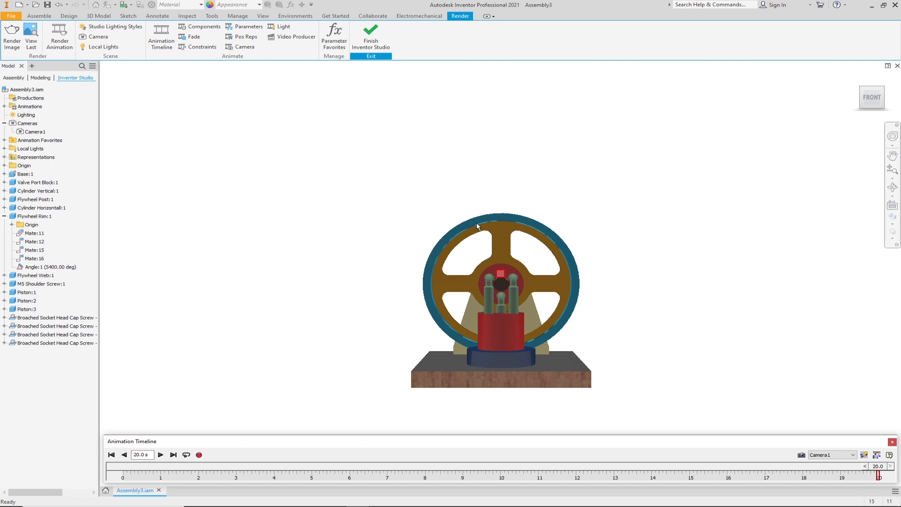
click(122, 454)
Examine Camera1's height and distance relative to the engine from the right side.
mouse_move(861, 108)
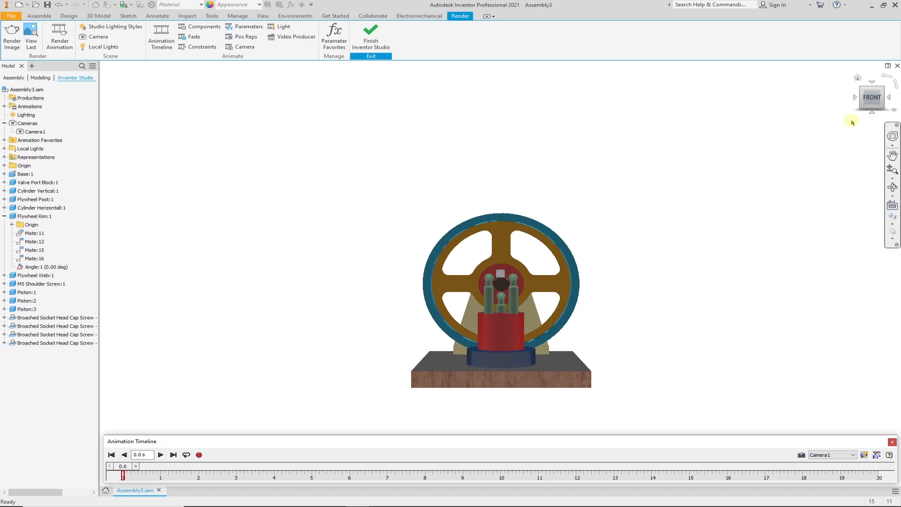
click(859, 80)
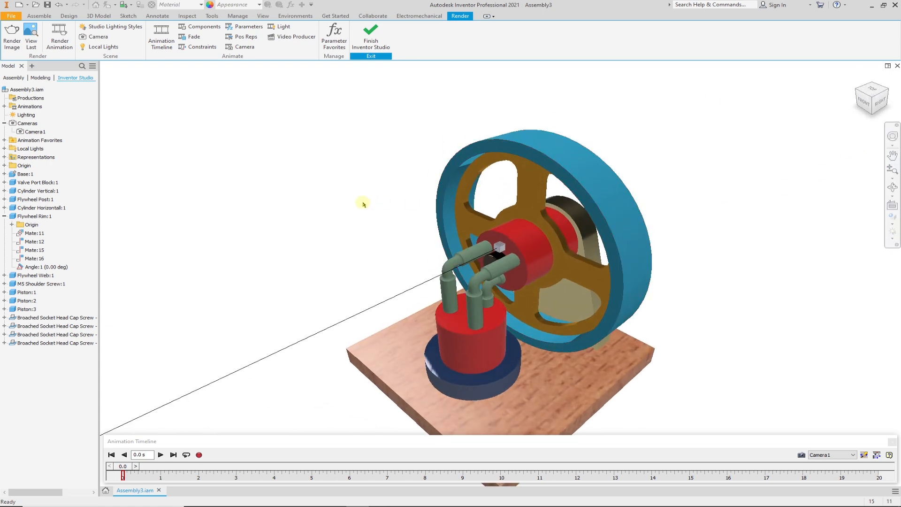
click(878, 107)
scroll(366, 304, up, 5)
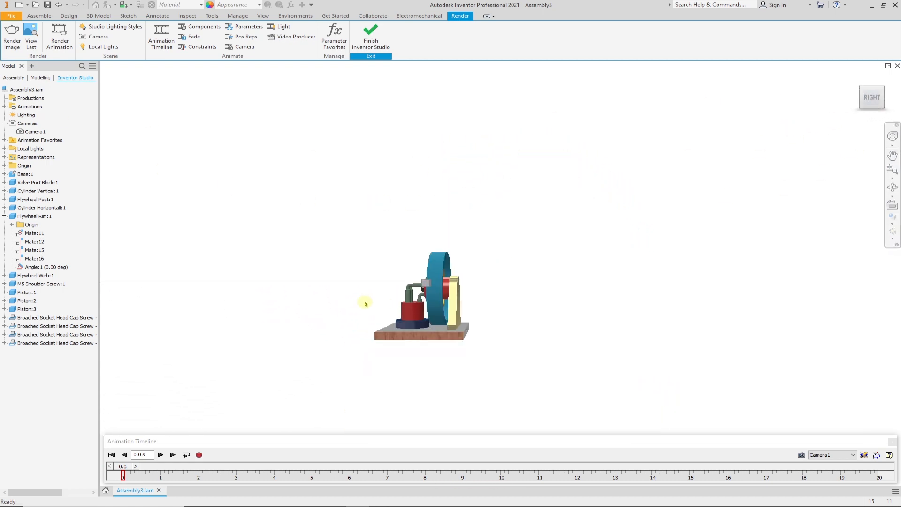
scroll(365, 304, up, 3)
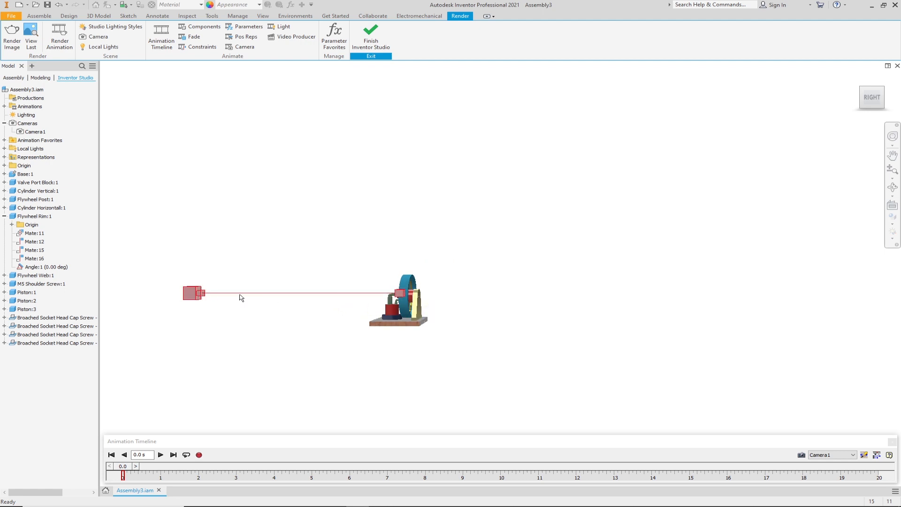
scroll(353, 333, down, 3)
middle_drag(355, 333, 610, 318)
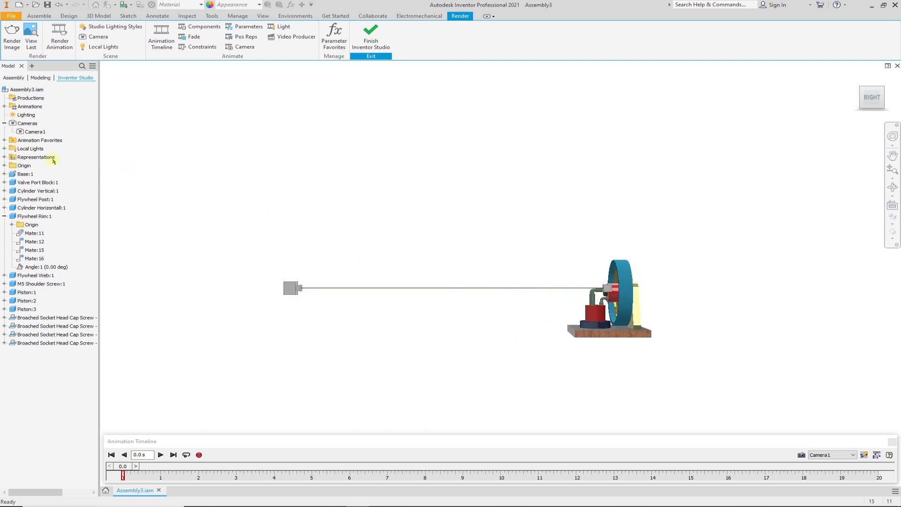
click(306, 286)
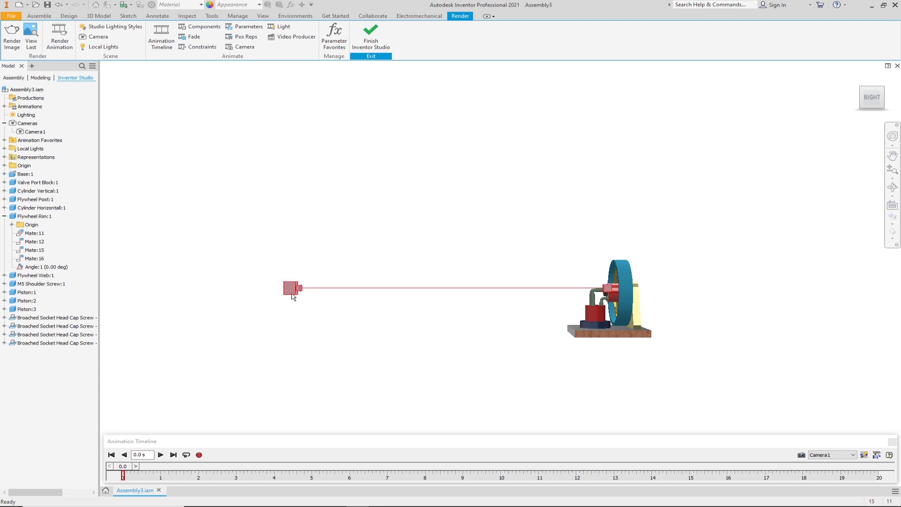
click(281, 247)
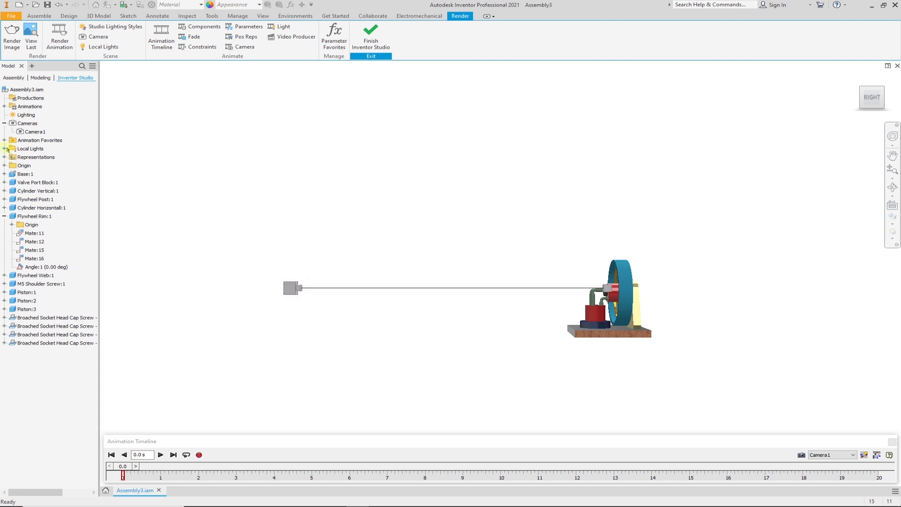
Raise Camera1's position by 174.5 mm along the Z axis, keeping it aimed at the engine.
click(20, 132)
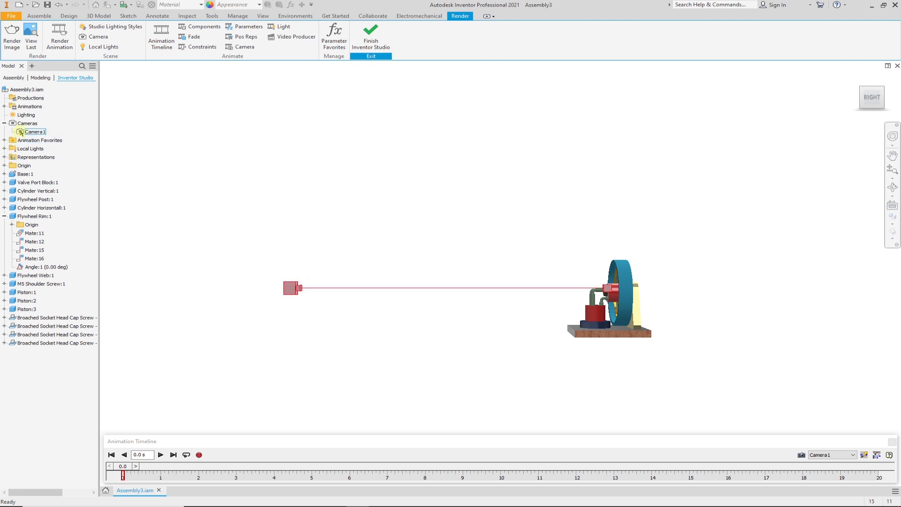
click(264, 265)
click(33, 132)
double_click(22, 132)
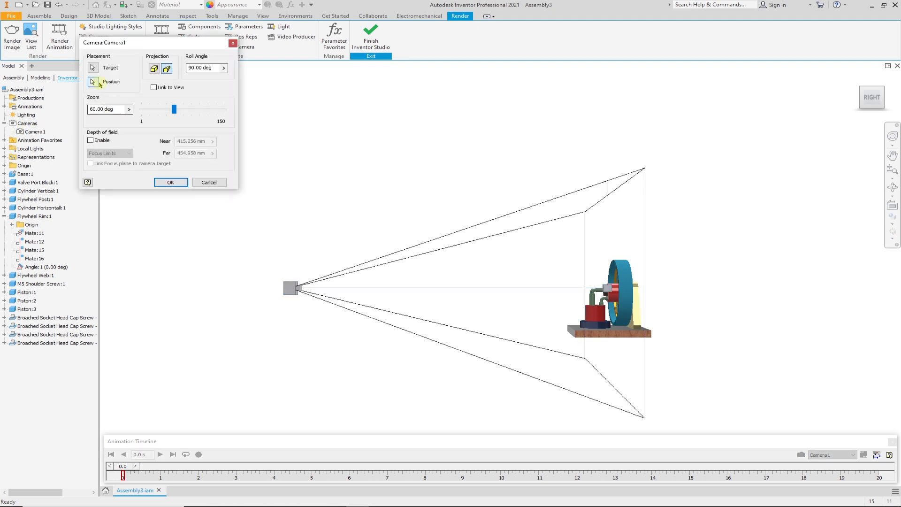
click(295, 290)
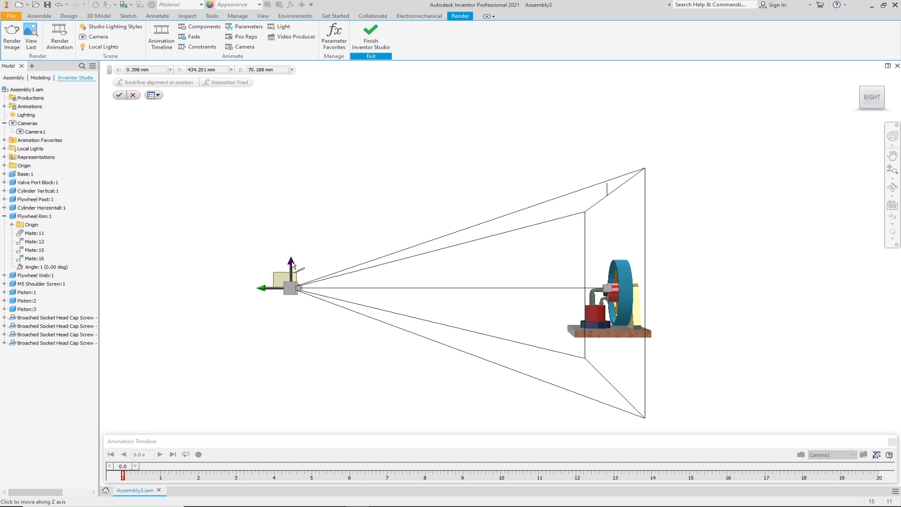
drag(293, 265, 293, 228)
mouse_move(294, 277)
mouse_down()
mouse_move(296, 245)
mouse_move(301, 288)
mouse_up()
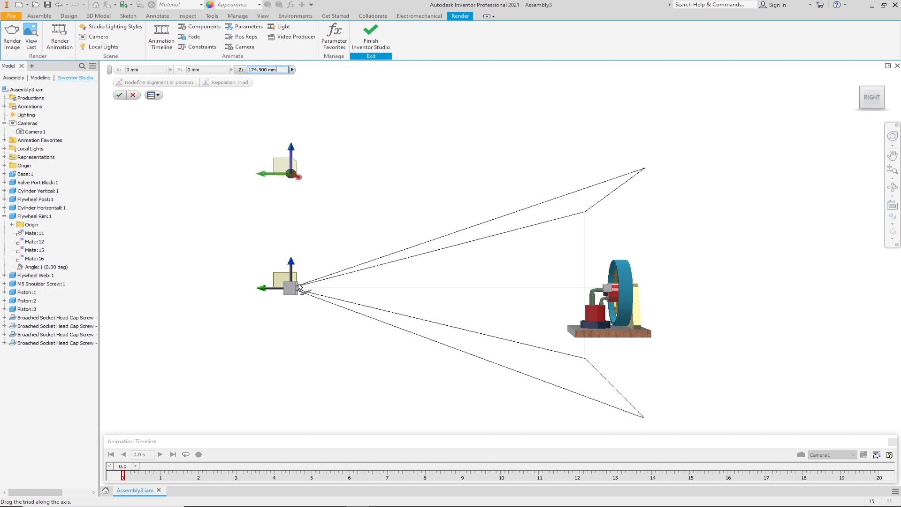
drag(298, 284, 298, 285)
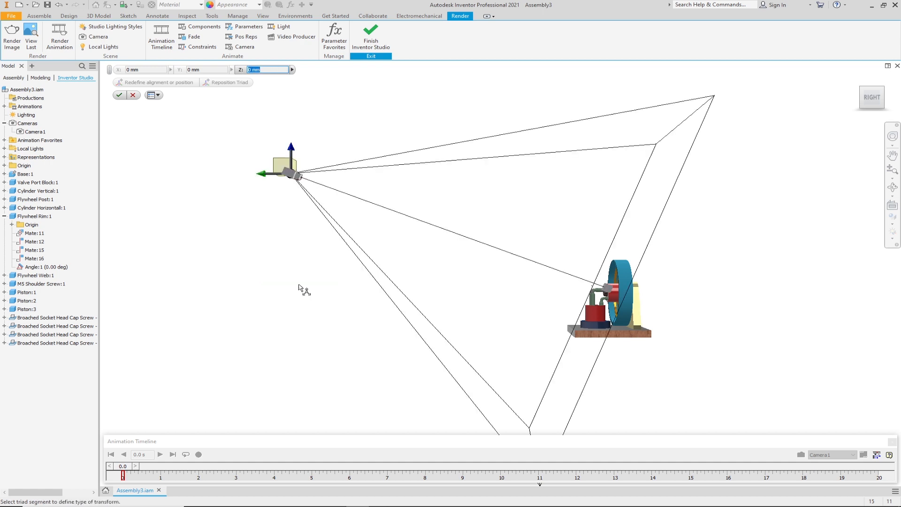
click(860, 80)
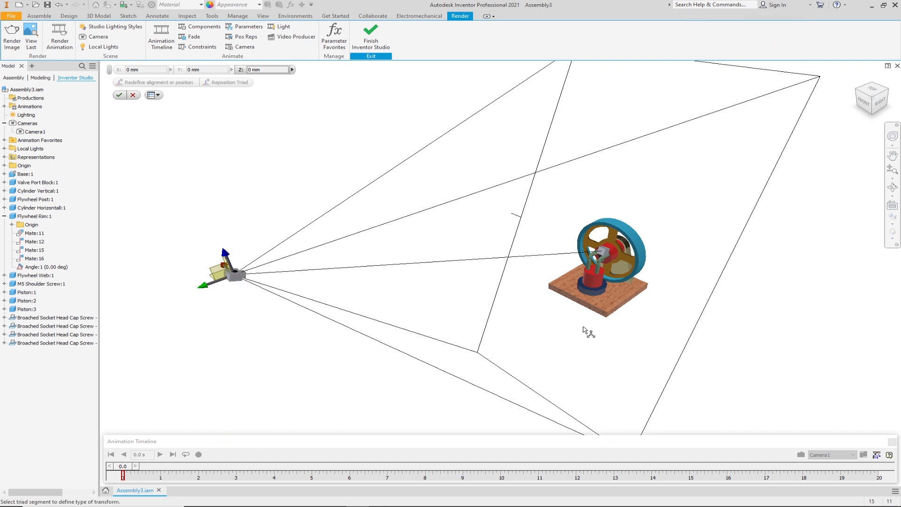
click(120, 95)
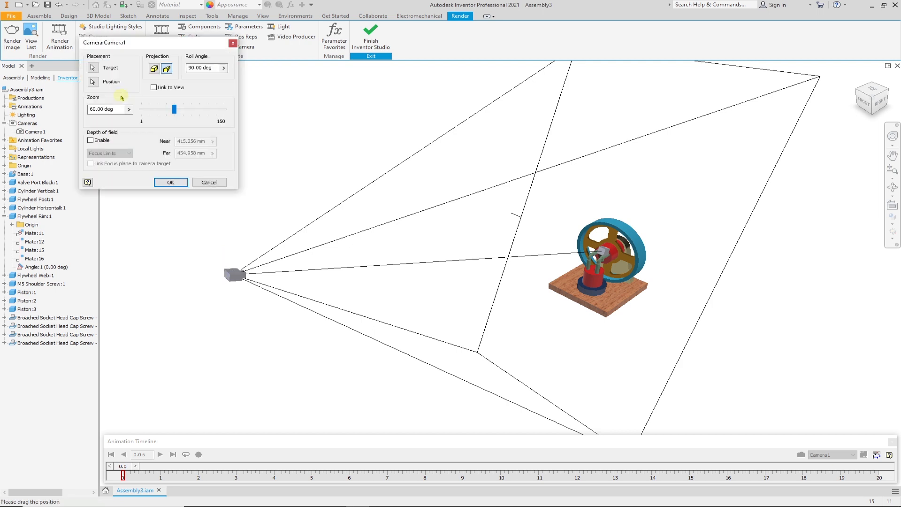
click(177, 184)
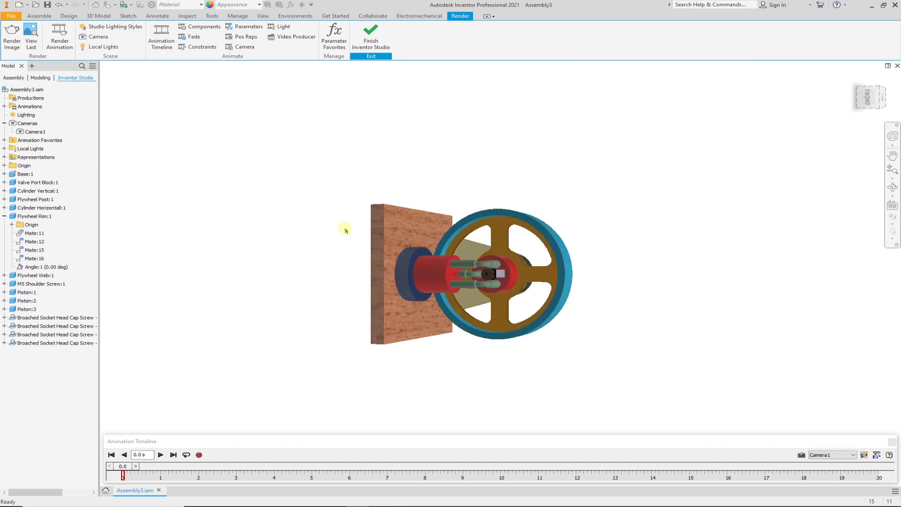
Set Camera1's roll angle to 0 degrees.
click(21, 132)
double_click(20, 132)
click(194, 69)
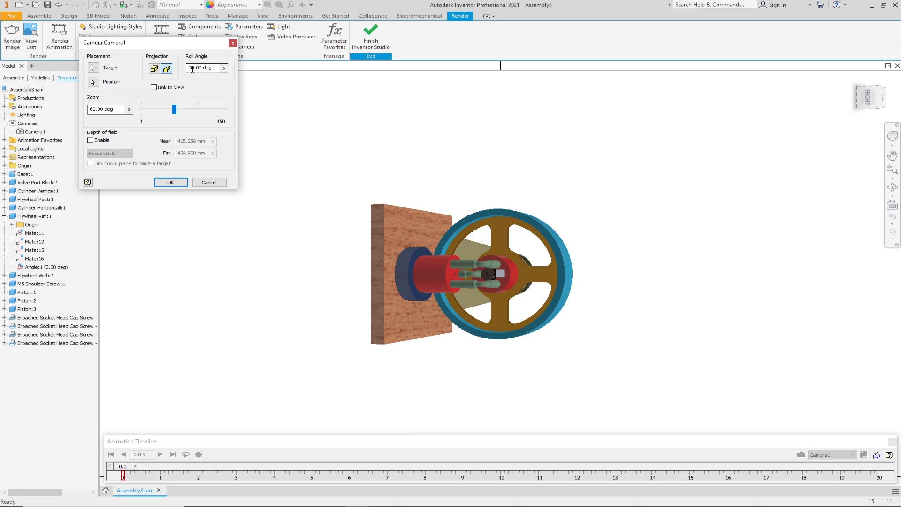
drag(191, 68, 190, 68)
text(0)
key(Return)
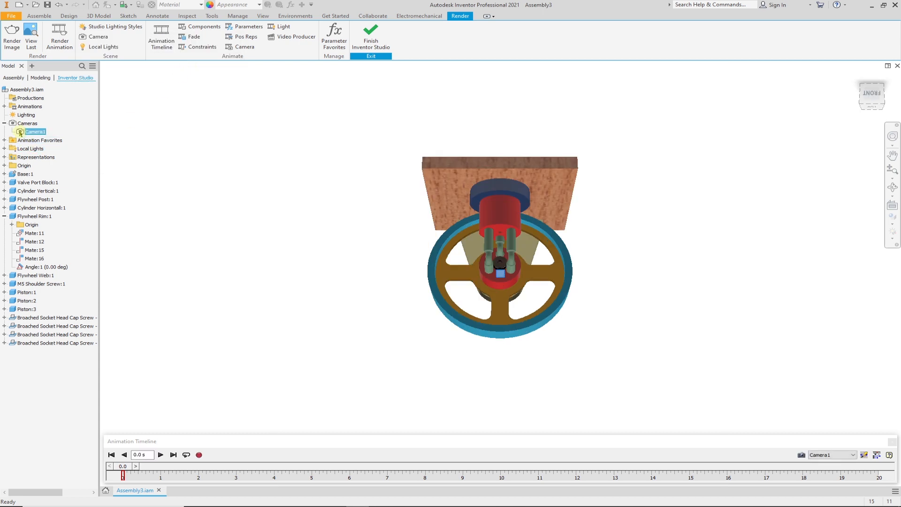
Set Camera1's roll angle to 180 degrees.
double_click(28, 133)
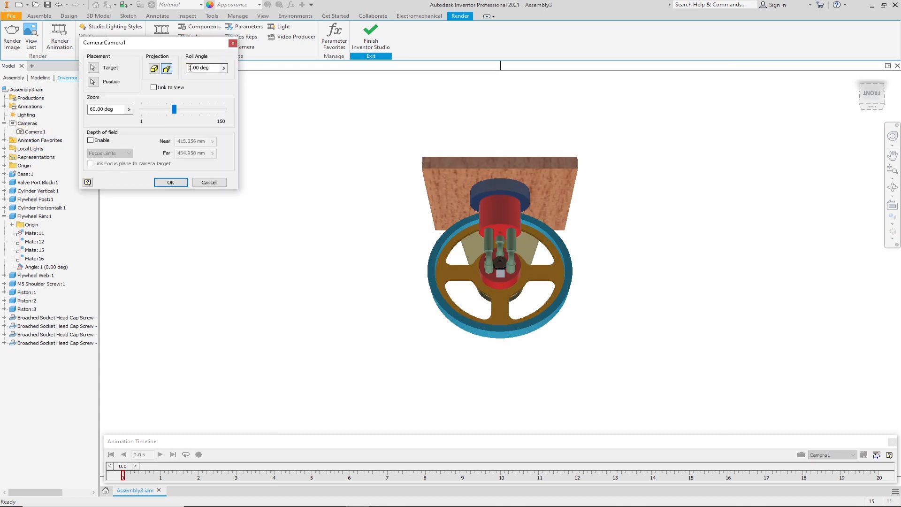
text(18)
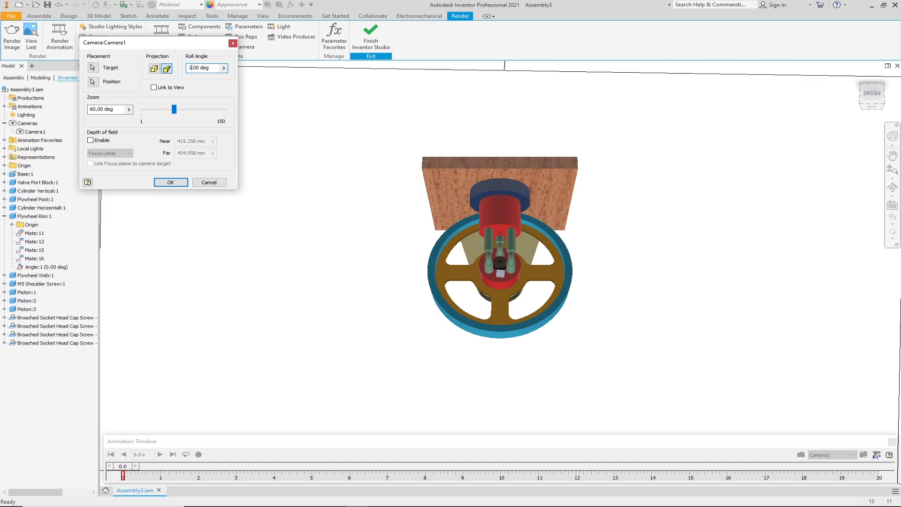
text(0)
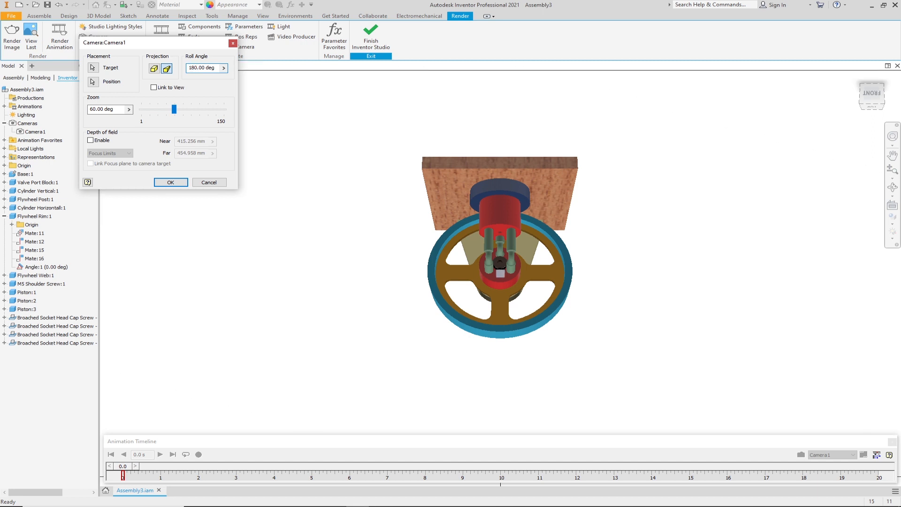
click(181, 183)
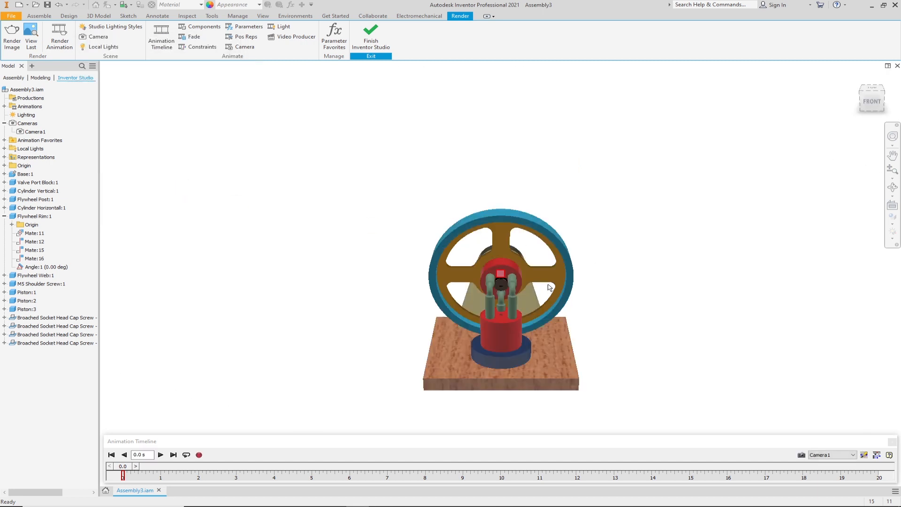
Review Camera1's roll angle setting and replay the animation from the start through the camera.
double_click(21, 132)
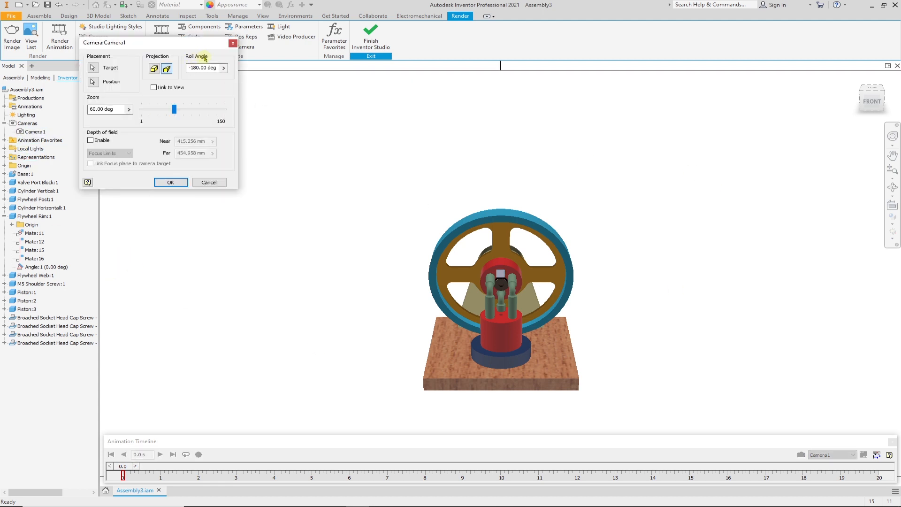
click(171, 182)
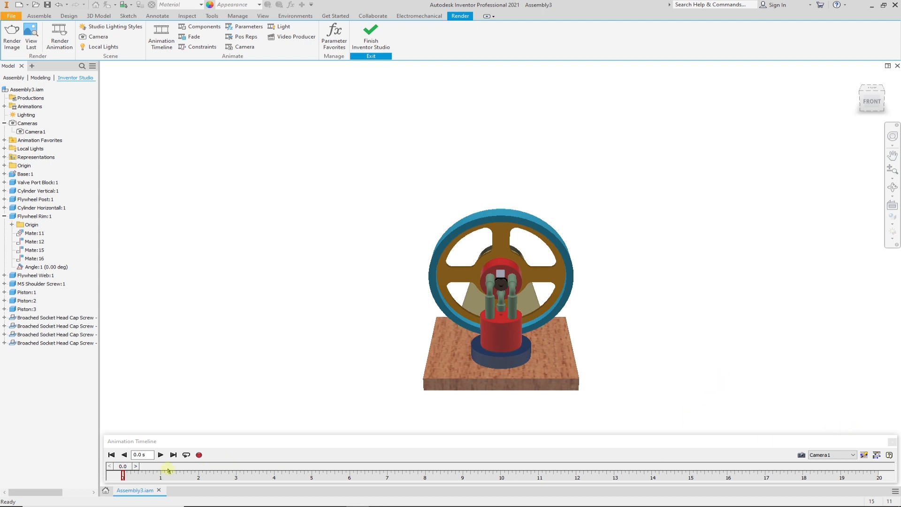
click(112, 454)
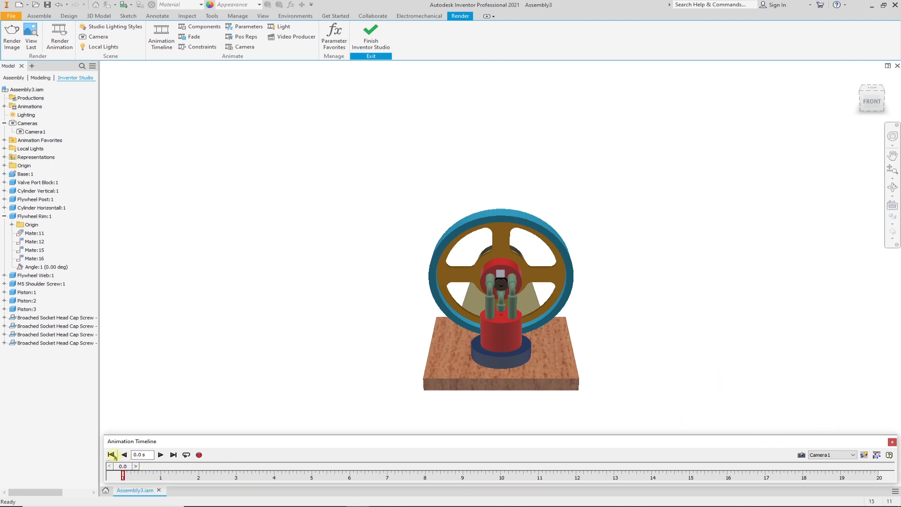
click(160, 455)
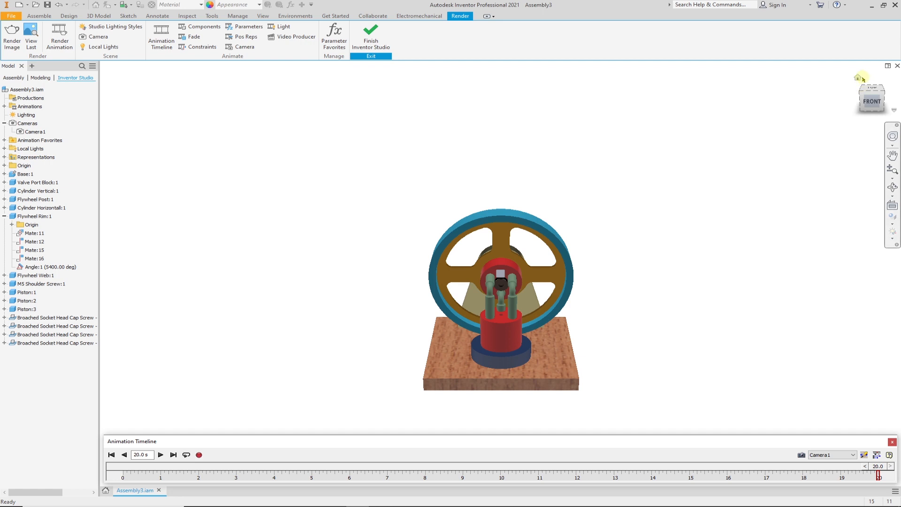
Turn off the visibility of Camera1 in the scene.
click(862, 88)
scroll(495, 249, down, 10)
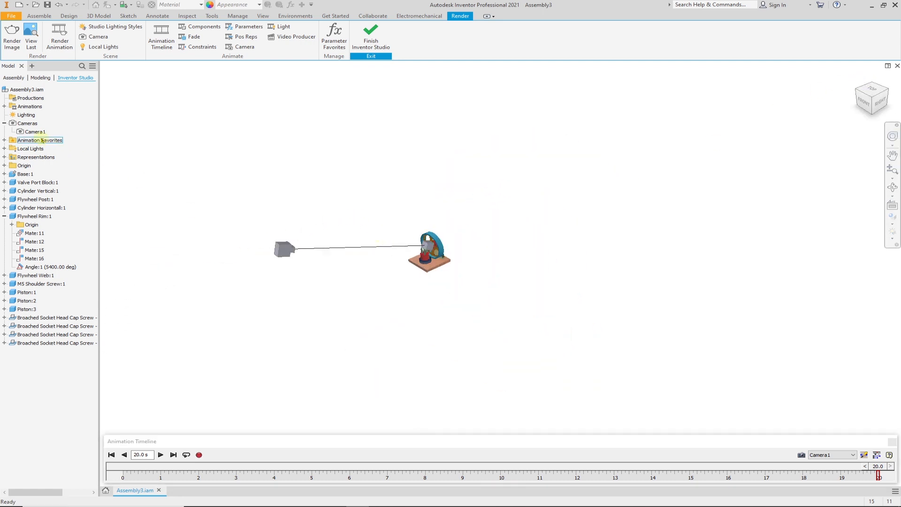
click(21, 133)
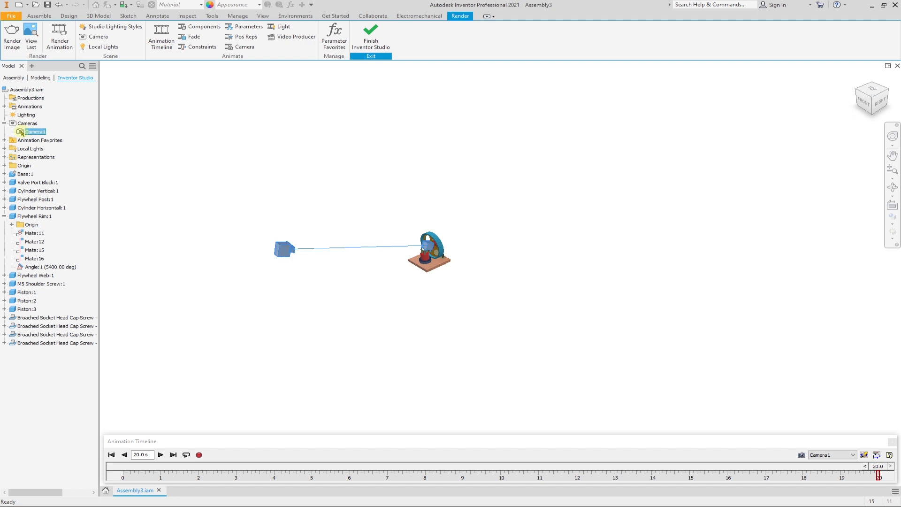
right_click(21, 133)
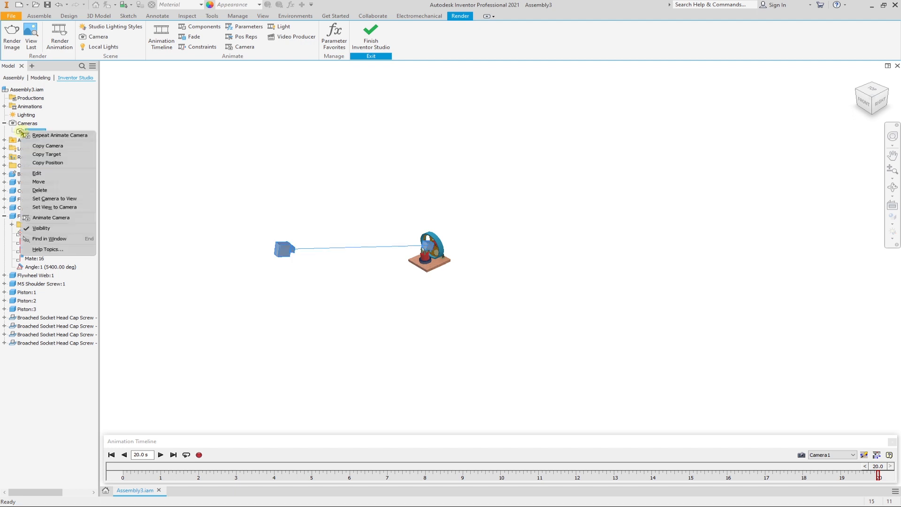
click(26, 228)
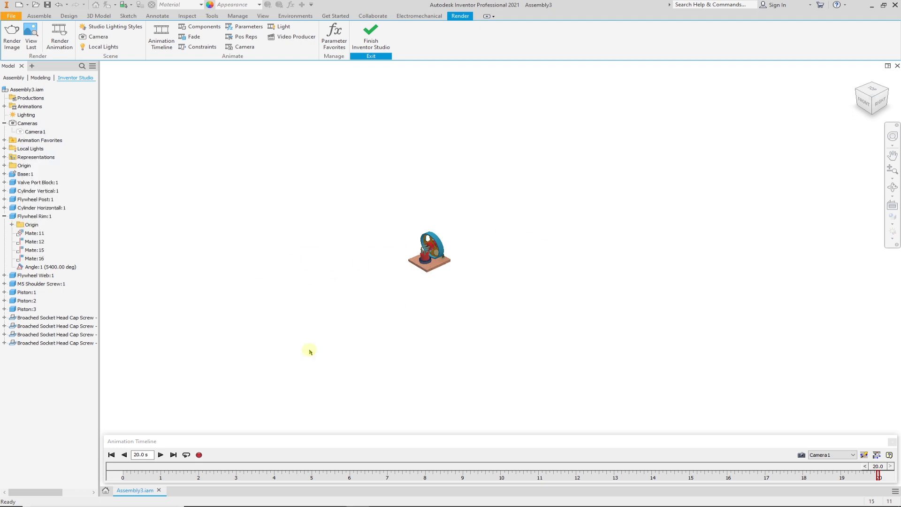
Replay the full animation through Camera1 from the start and rewind the timeline to 0 seconds.
click(161, 455)
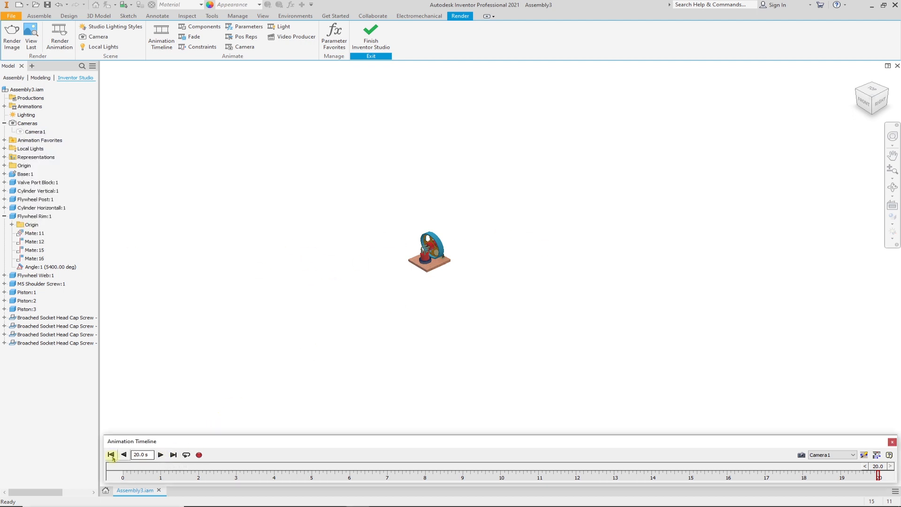
click(161, 455)
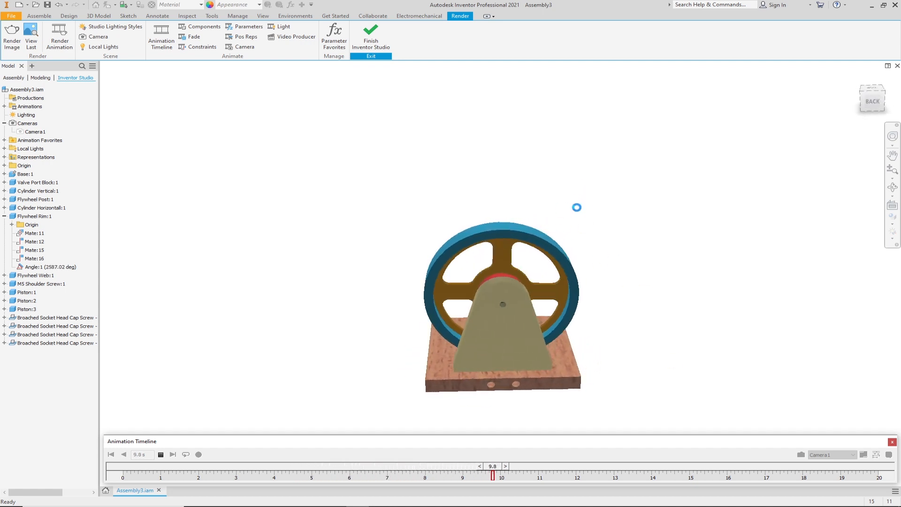
click(161, 454)
click(112, 454)
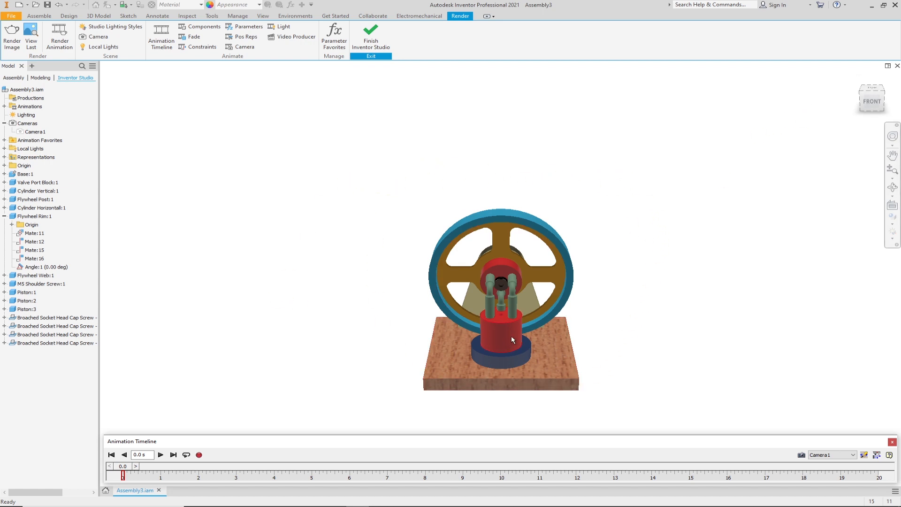
click(201, 338)
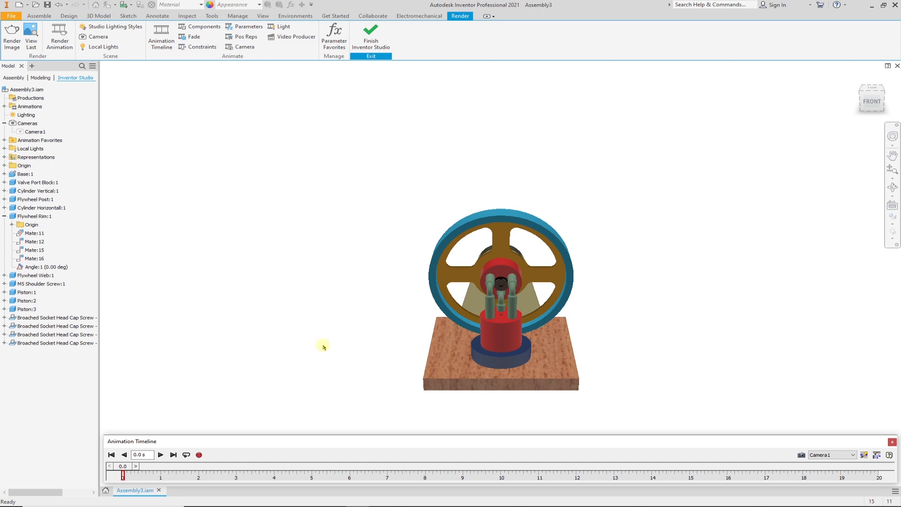
Open the Render Animation settings and set the output size to 1920 x 1080.
click(200, 455)
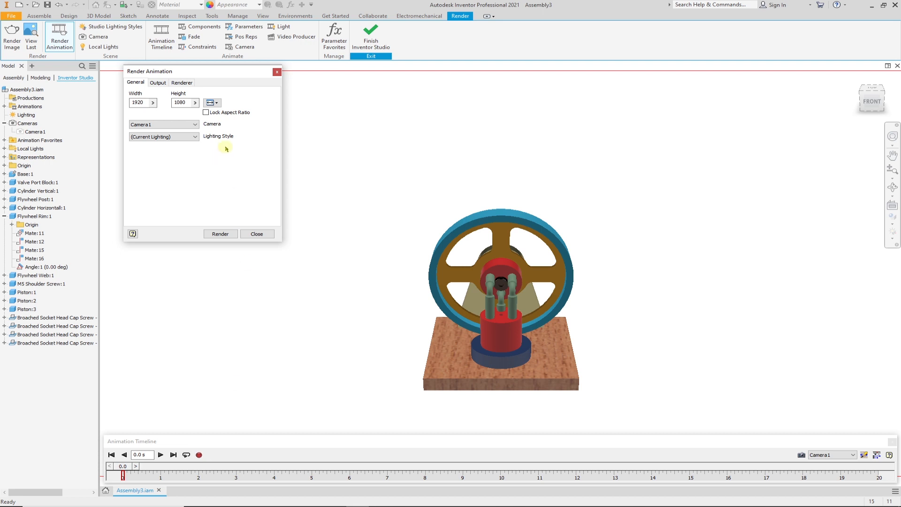
drag(218, 73, 245, 77)
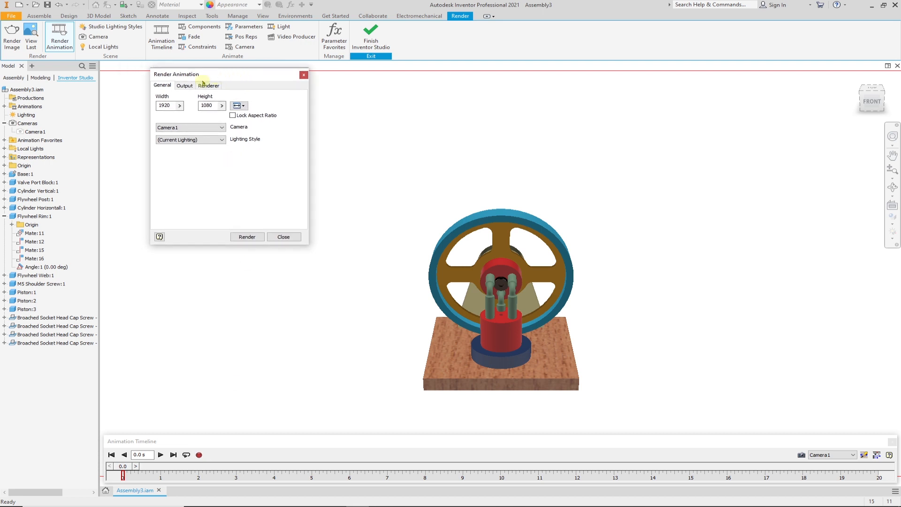
click(244, 107)
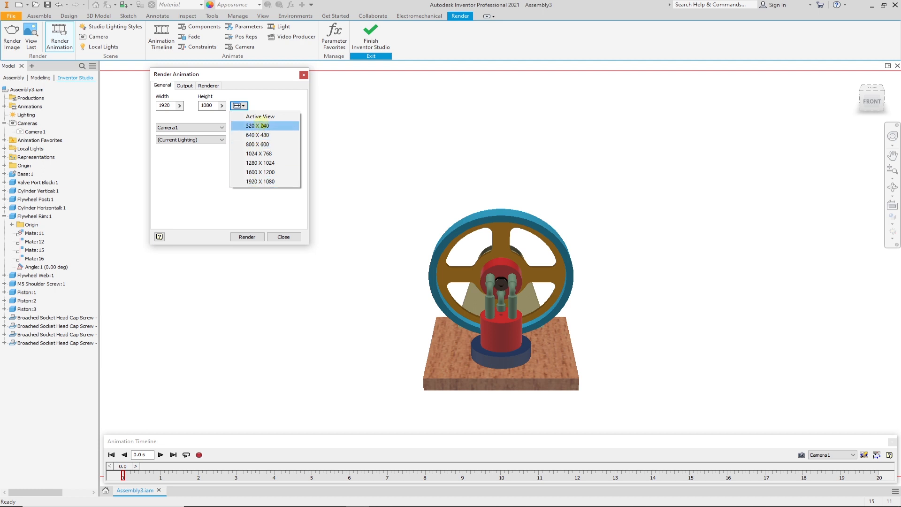
click(266, 182)
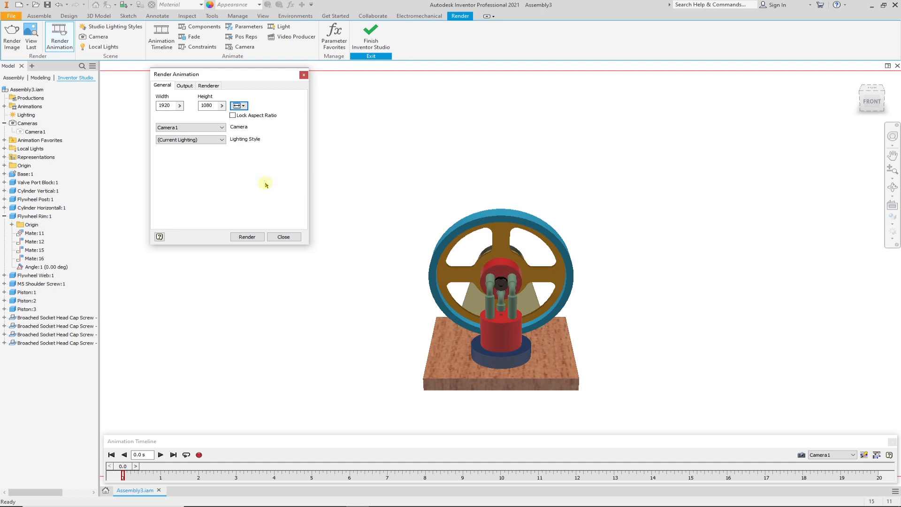
Switch the render output to a specified time range and return it to the entire animation.
click(180, 86)
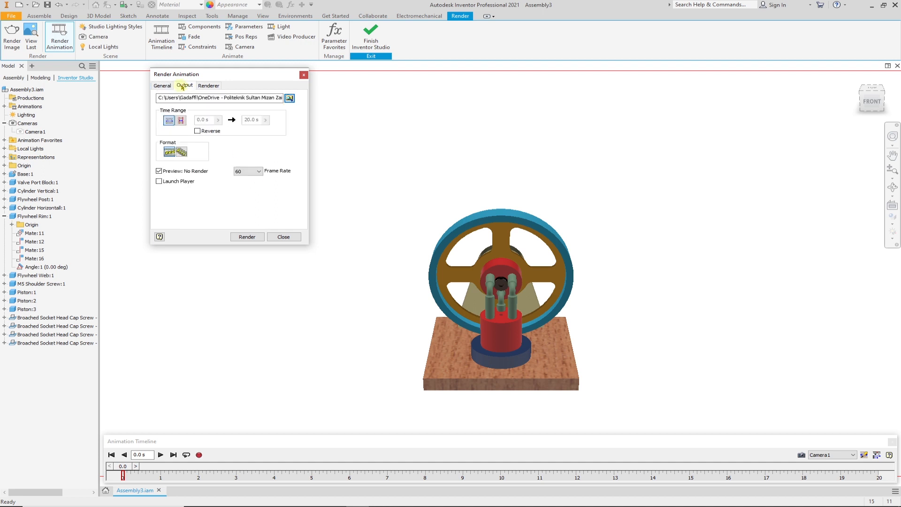
click(180, 120)
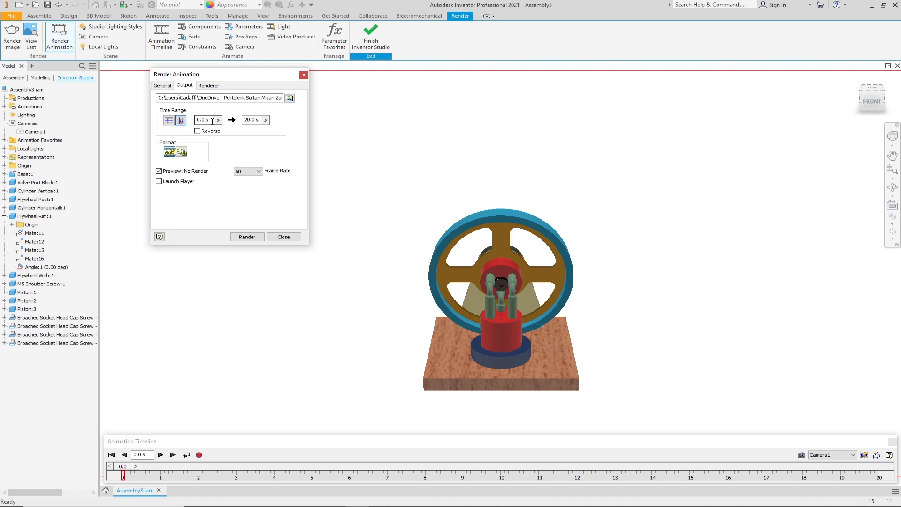
click(247, 121)
click(167, 121)
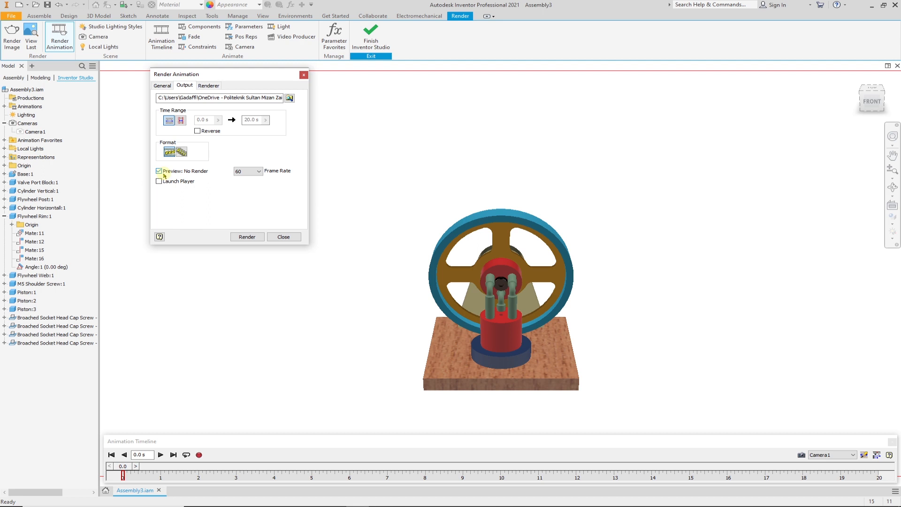
Set the render output's frame rate to 15 and change it back to 60.
click(247, 171)
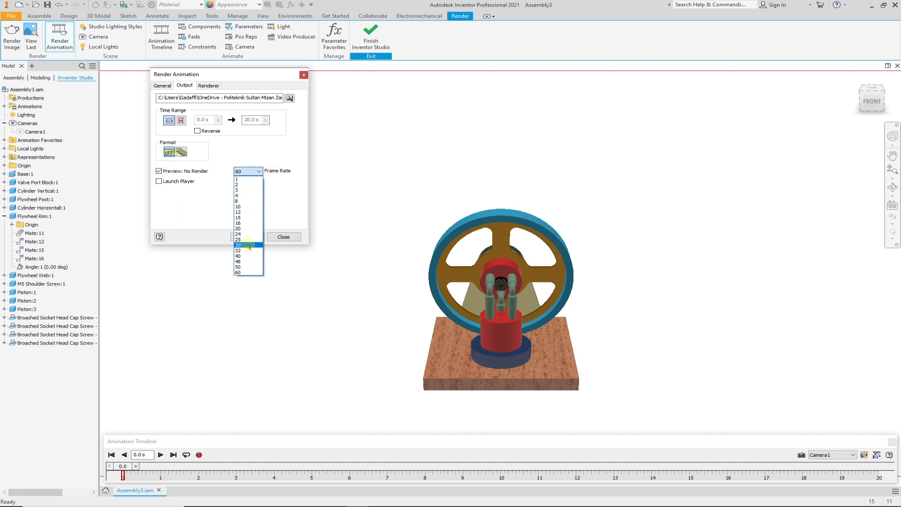
click(242, 217)
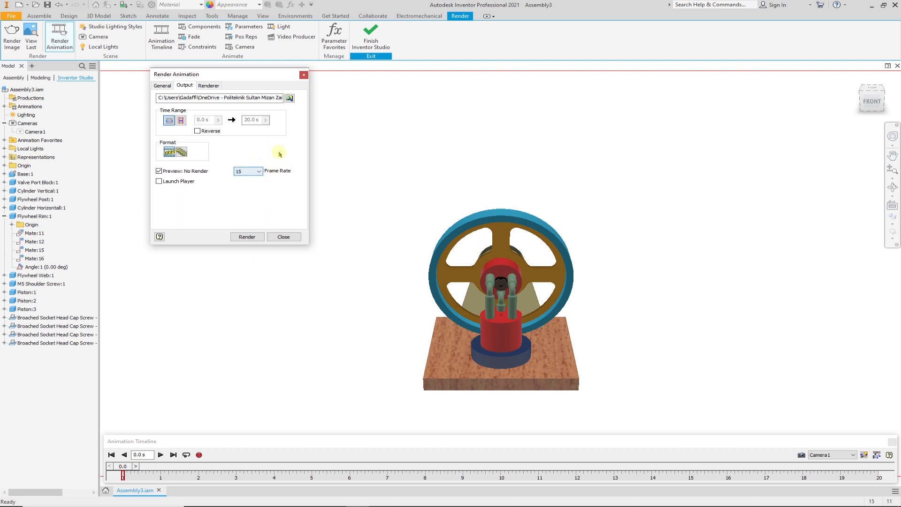
click(259, 171)
click(242, 270)
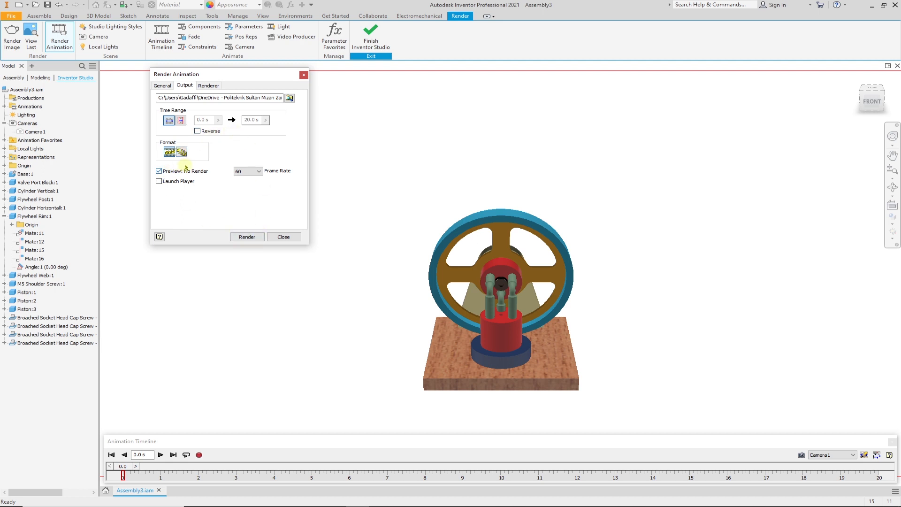
Start a preview render that replaces Studio 1.wmv, using the BroadBand (250Kbps) profile at 1920 x 1080, and stop it partway.
click(247, 236)
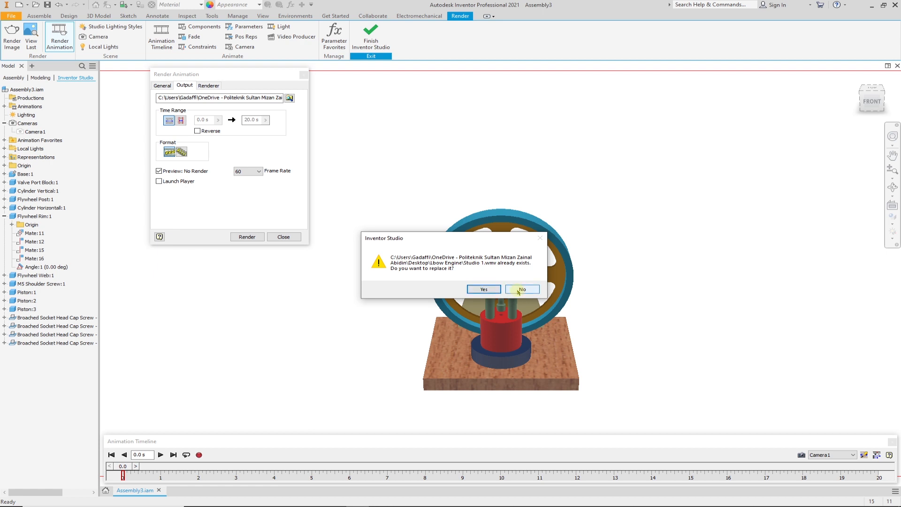
click(483, 289)
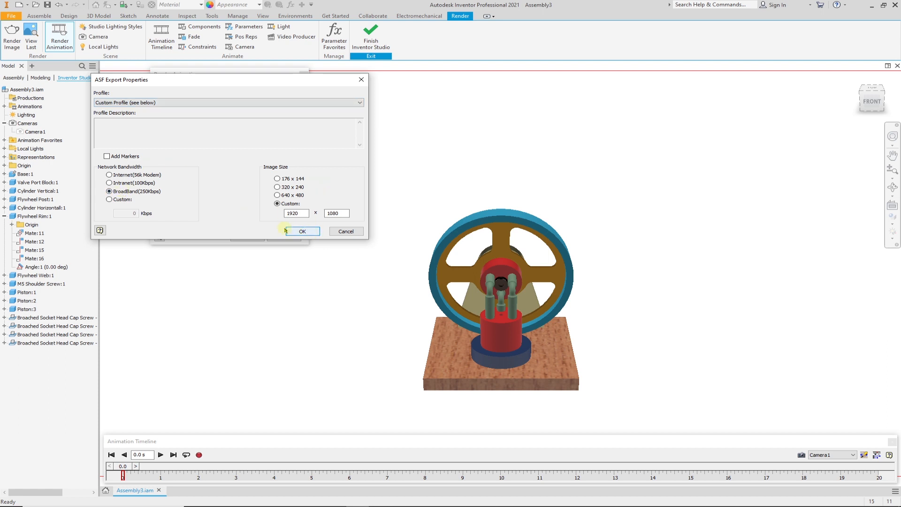
click(302, 231)
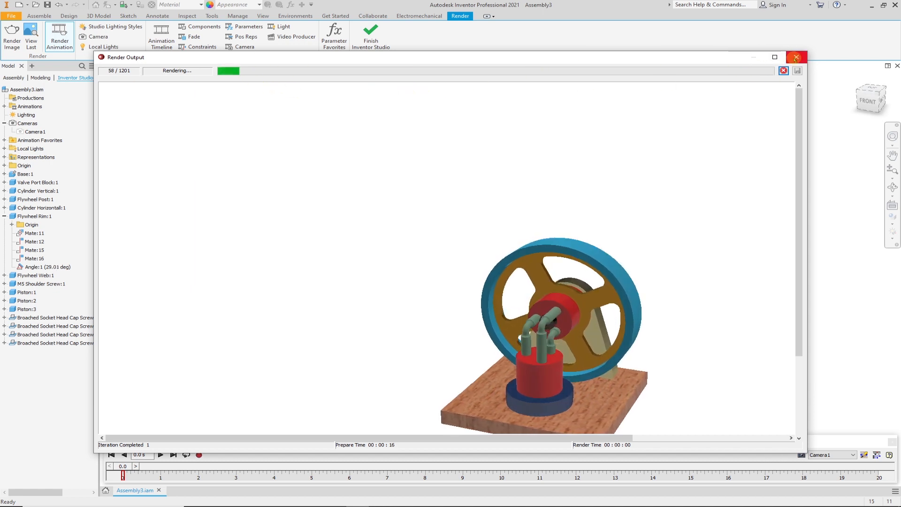
click(783, 71)
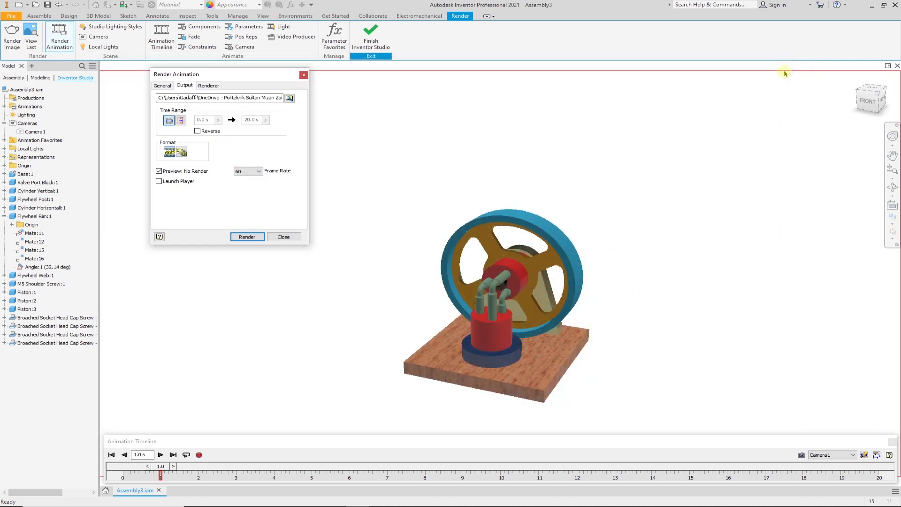
Turn off Preview: No Render and start a full render at 1920 x 1080, replacing the existing video file.
click(162, 86)
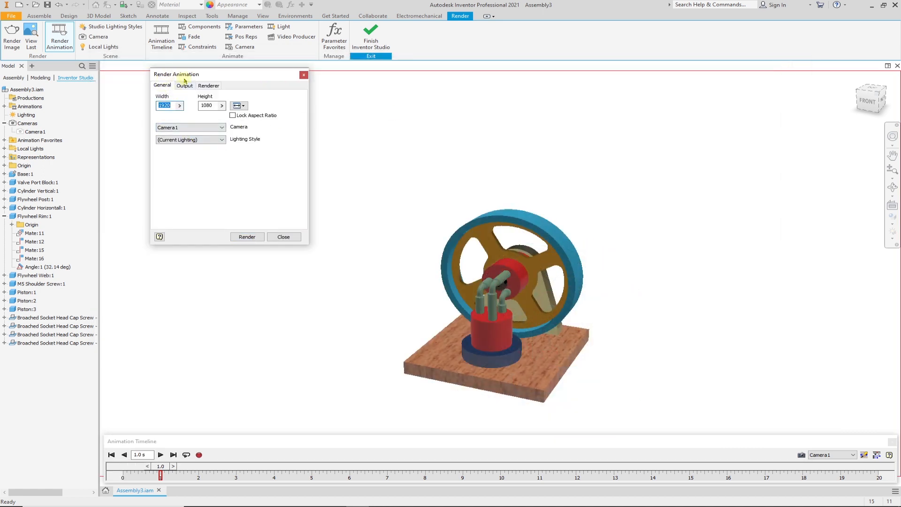
click(186, 86)
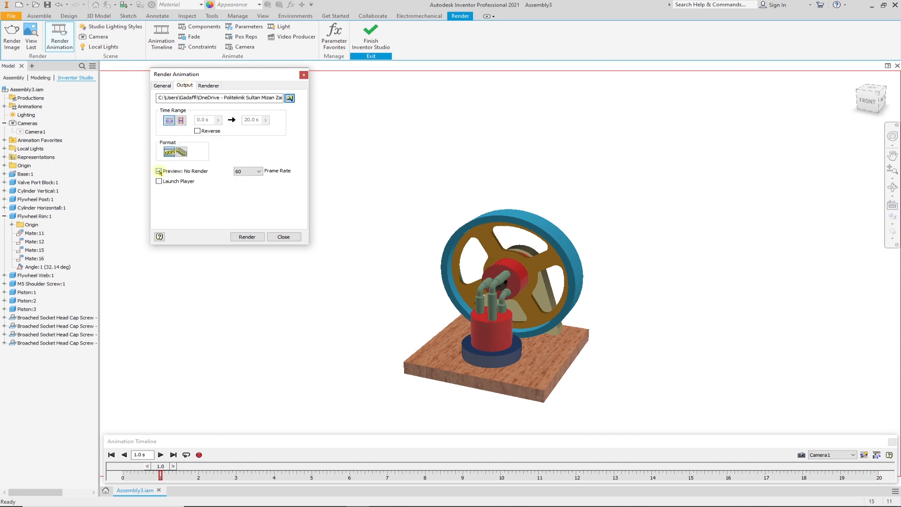
click(158, 172)
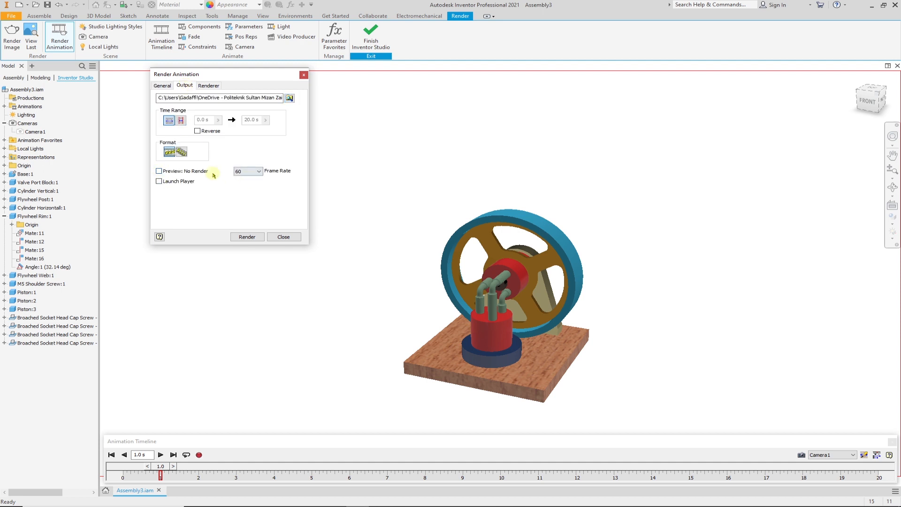
click(256, 237)
click(483, 288)
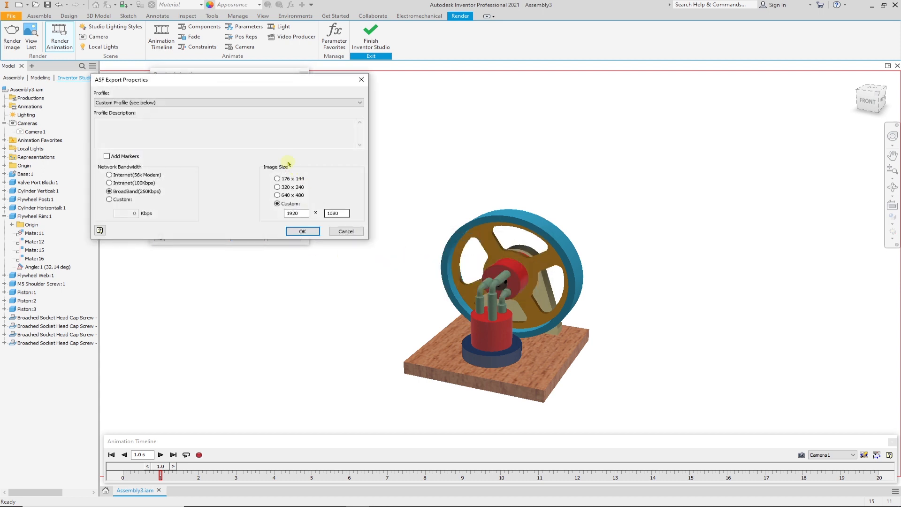
click(302, 231)
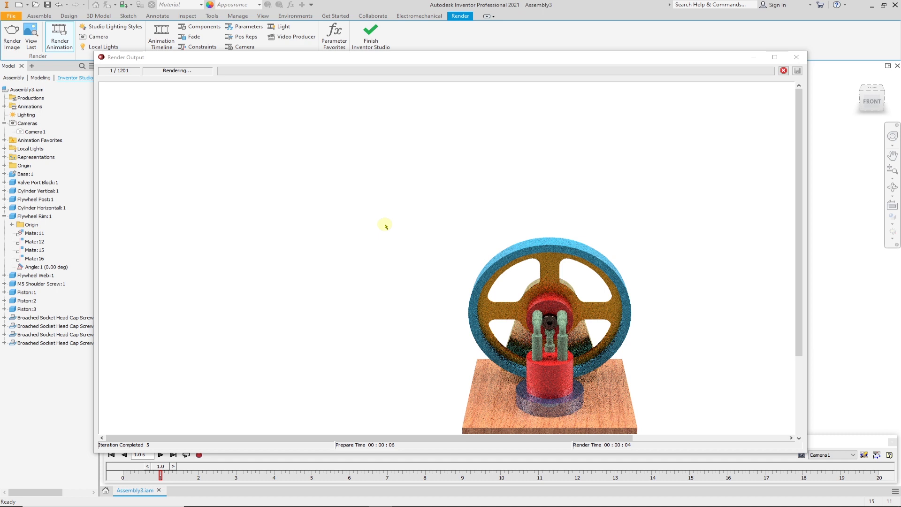
Stop the full render, close the render output and Render Animation dialog, and return to the home view.
click(784, 72)
click(800, 56)
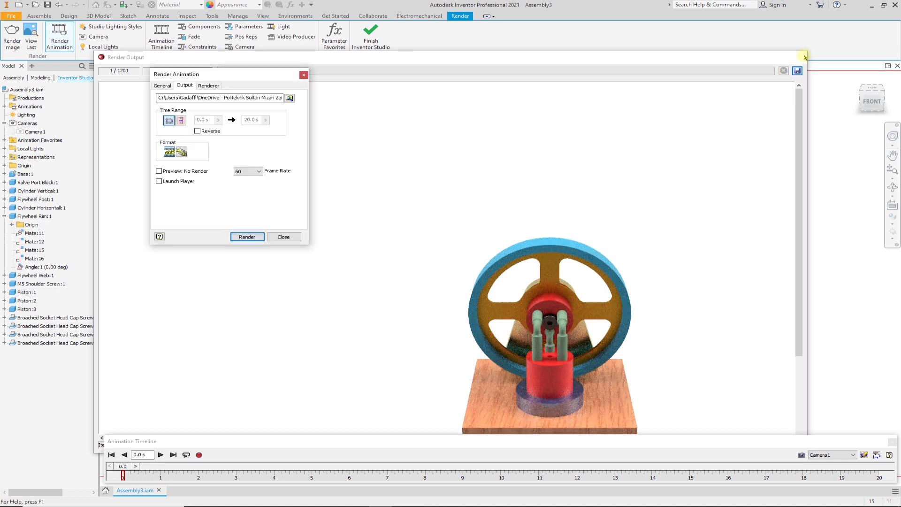
click(304, 74)
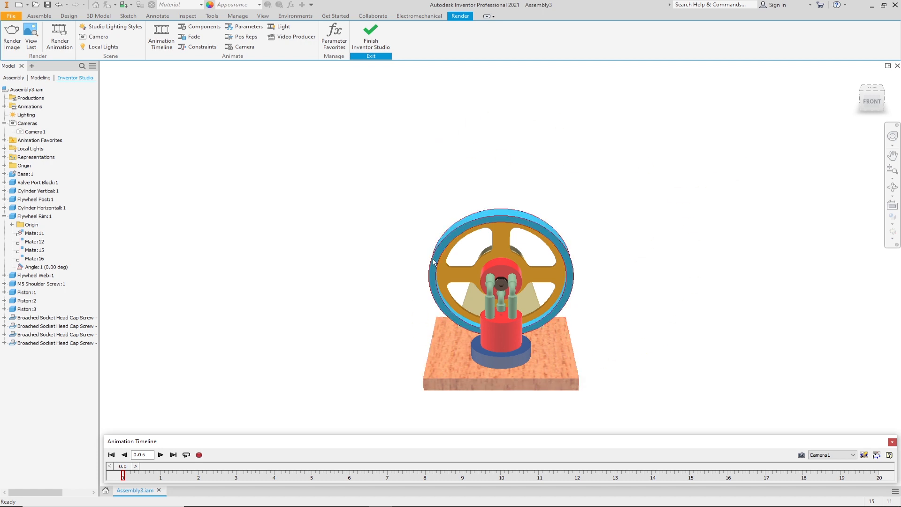
click(857, 78)
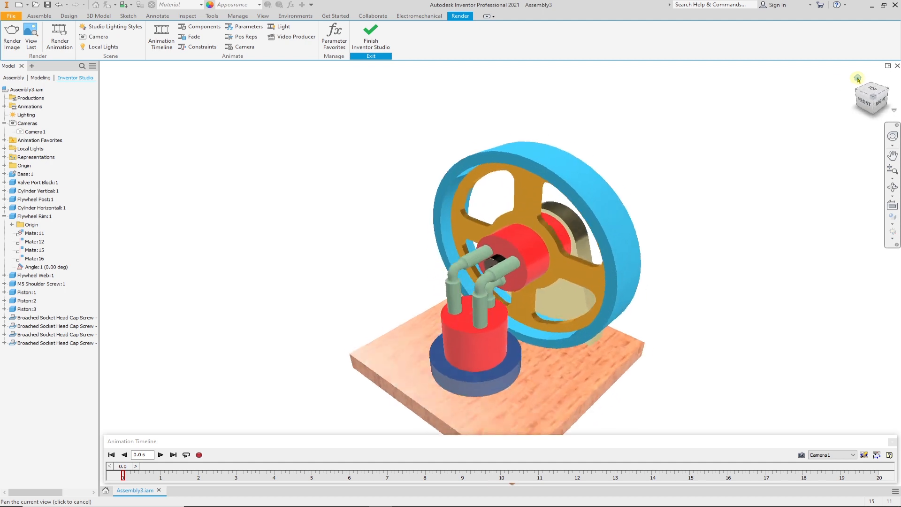